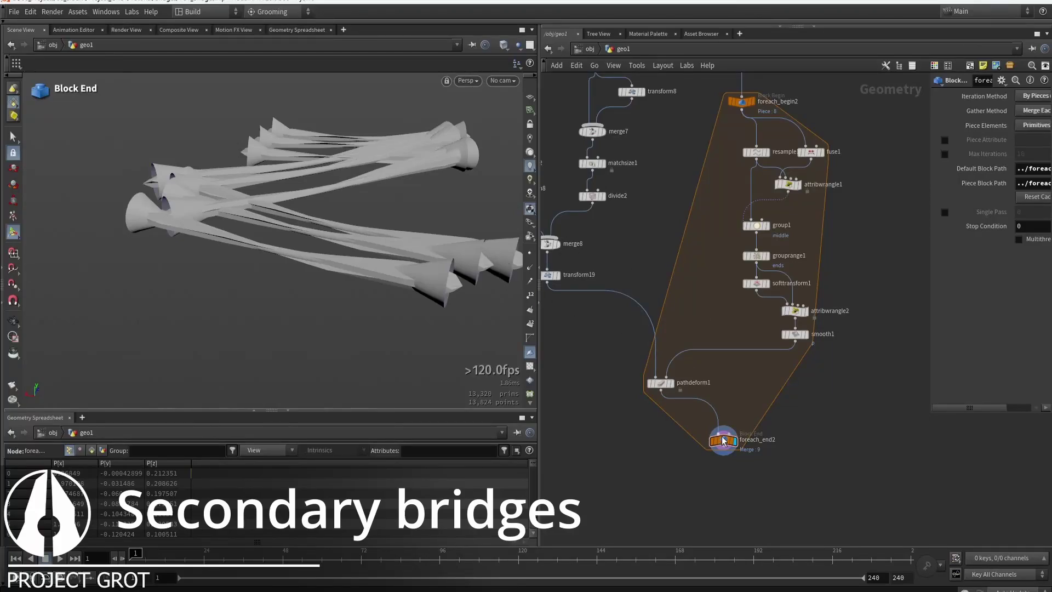
# - Move foreach_end2 further down the network and display the foreach_begin2 line with its point markers shown
pyautogui.moveTo(724, 439); pyautogui.dragTo(728, 486)
pyautogui.moveTo(493, 296); pyautogui.dragTo(315, 291)
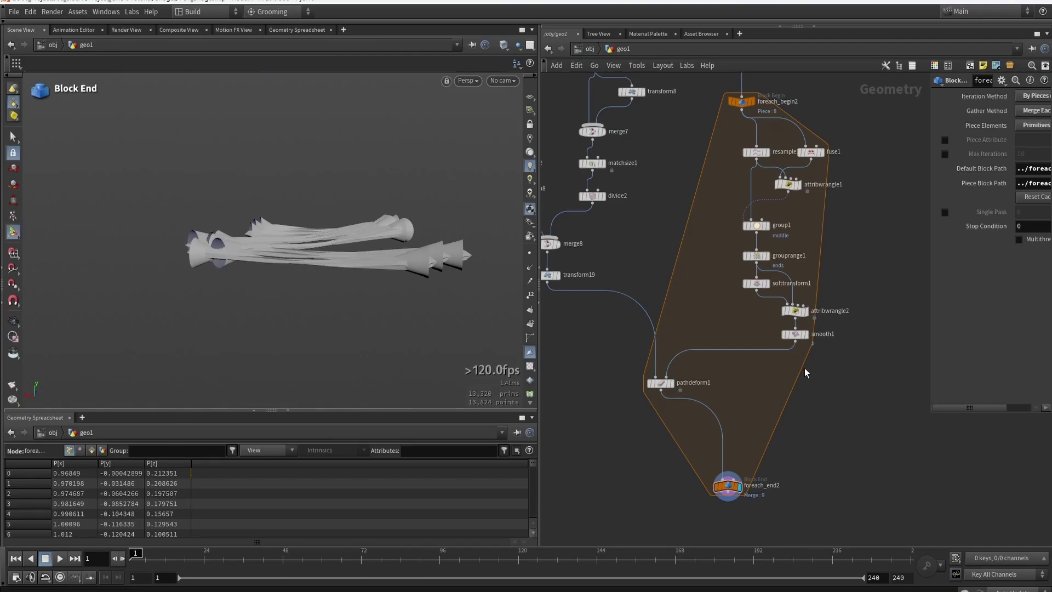
pyautogui.moveTo(804, 367); pyautogui.dragTo(742, 377, button='middle')
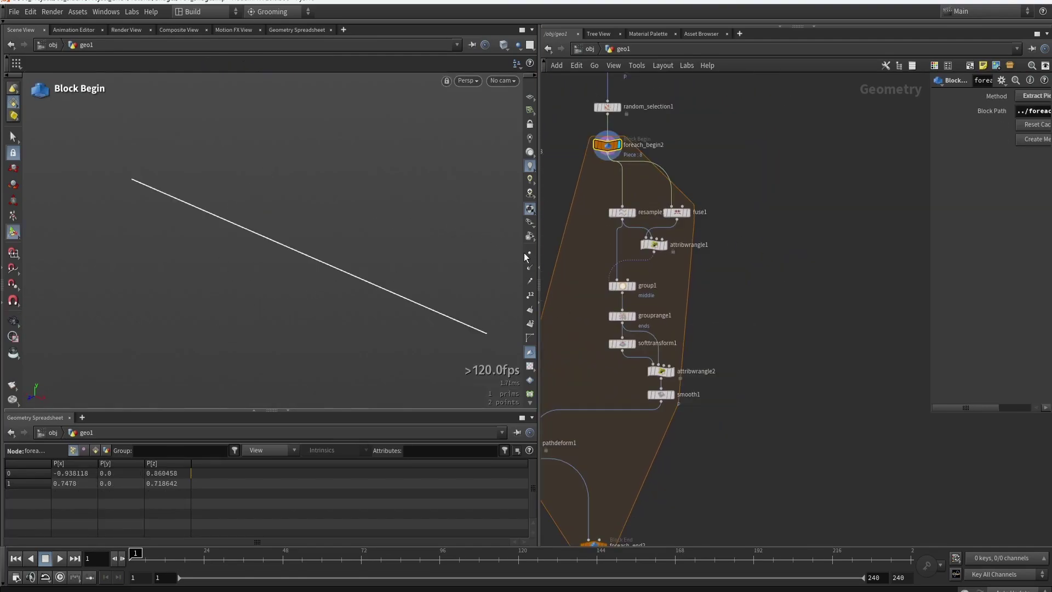
pyautogui.moveTo(831, 247); pyautogui.dragTo(775, 255, button='middle')
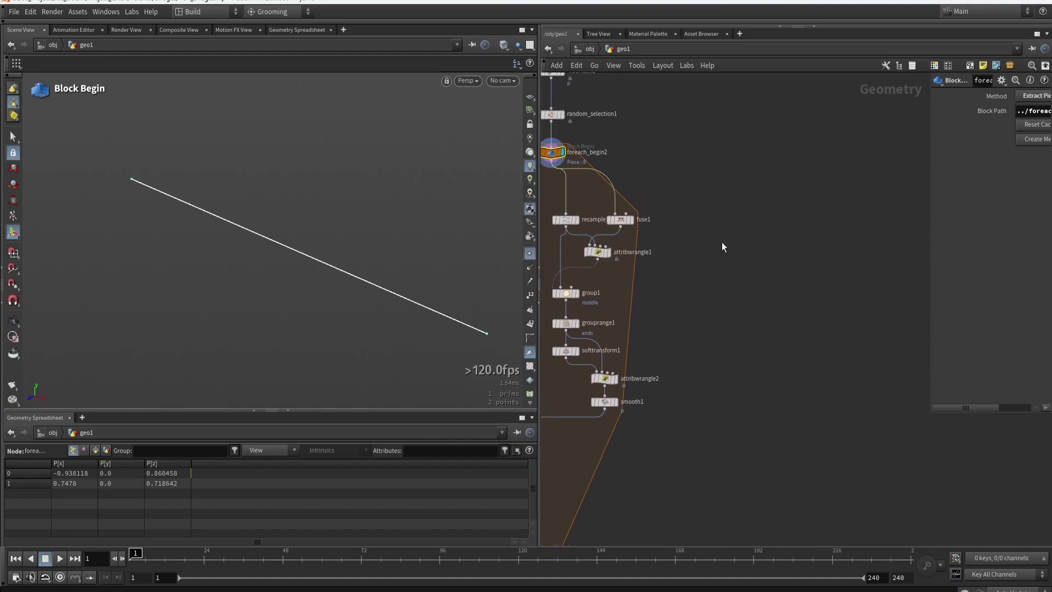
# - Add a Resample node fed by foreach_begin2, placed beside the existing loop branch, and display it
pyautogui.press('Tab')
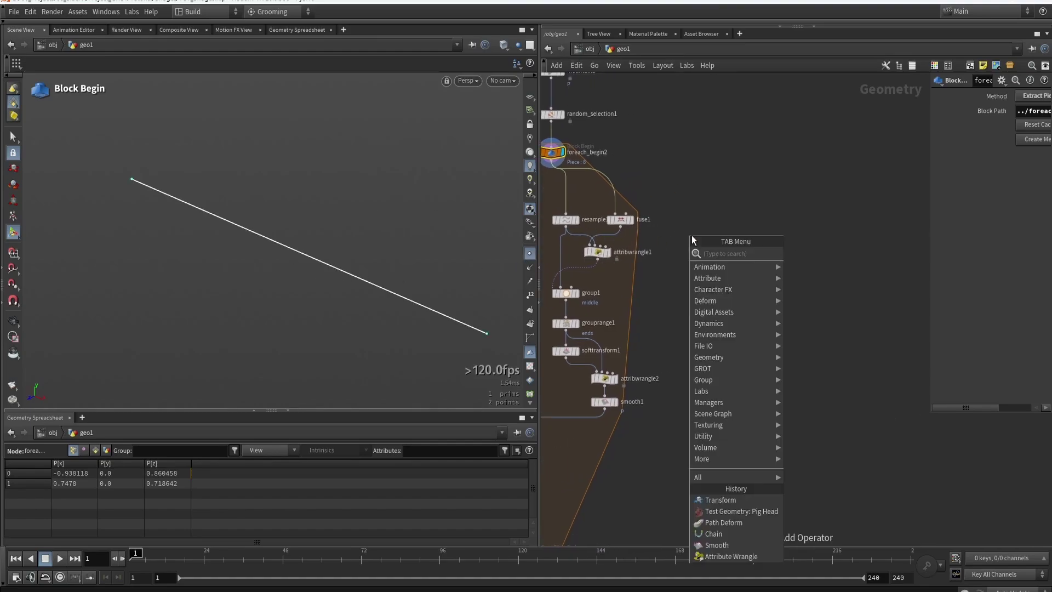
pyautogui.write('res')
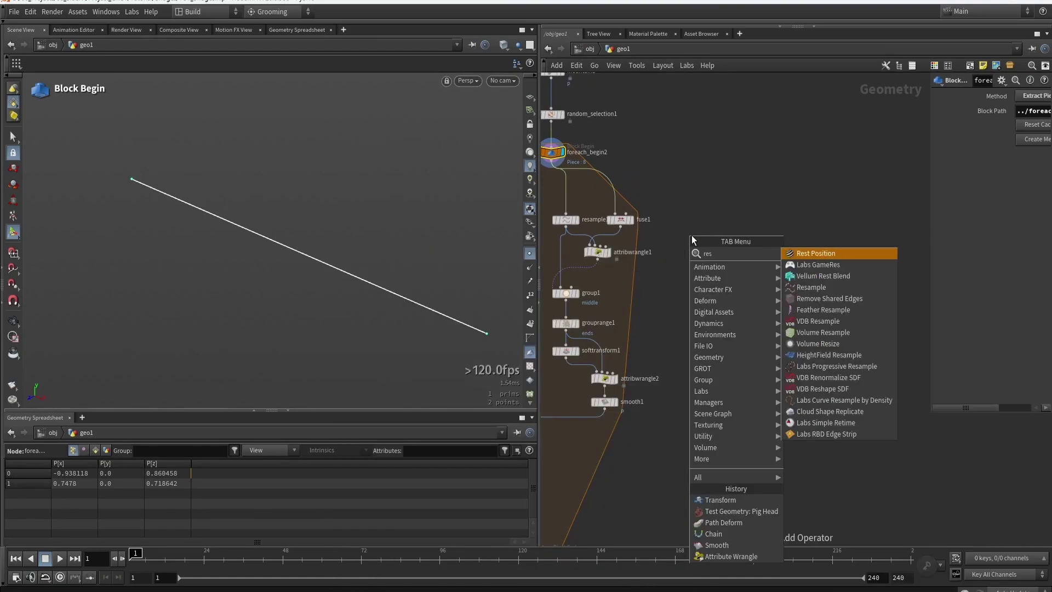
pyautogui.click(815, 288)
pyautogui.moveTo(553, 163); pyautogui.dragTo(752, 233)
pyautogui.scroll(4, 734, 241)
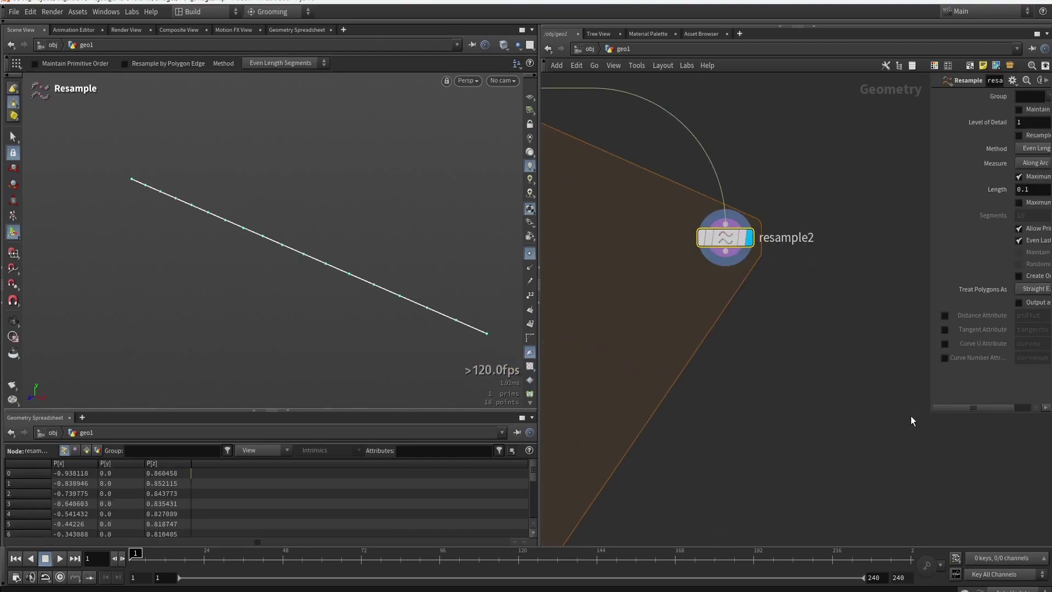
# - Disable the maximum segment length on resample2, enable Maximum Segments with a value of 2, and show point numbers
pyautogui.moveTo(930, 412); pyautogui.dragTo(731, 361)
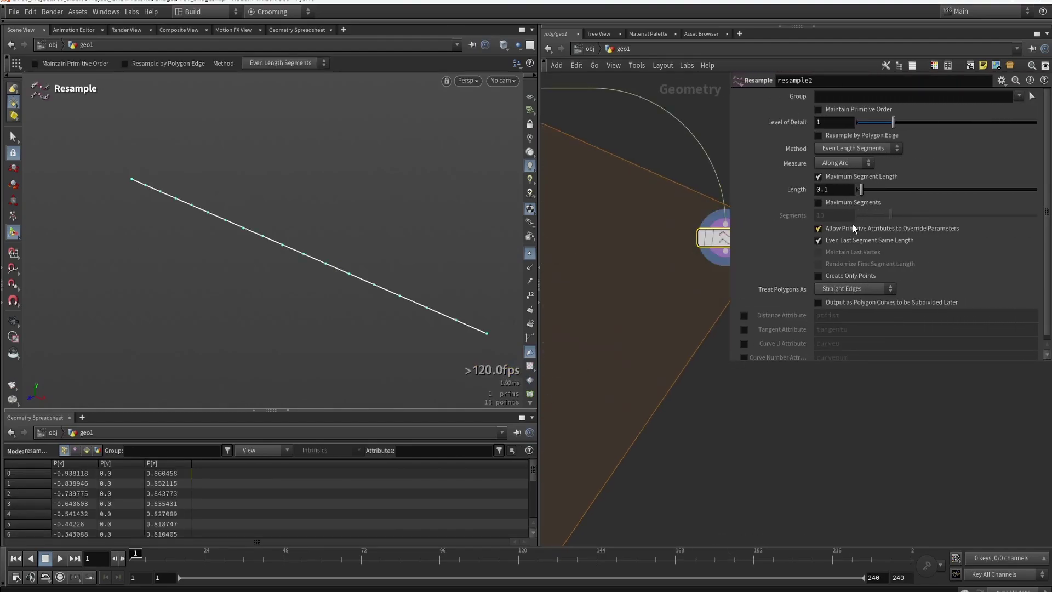
pyautogui.click(871, 177)
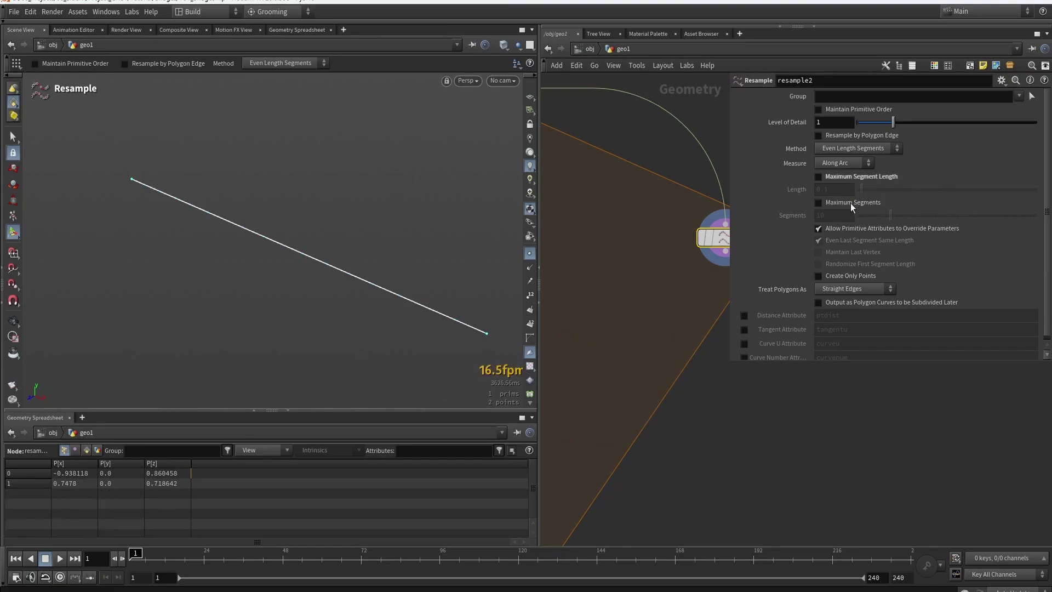
pyautogui.click(818, 203)
pyautogui.click(833, 216)
pyautogui.write('2')
pyautogui.click(678, 333)
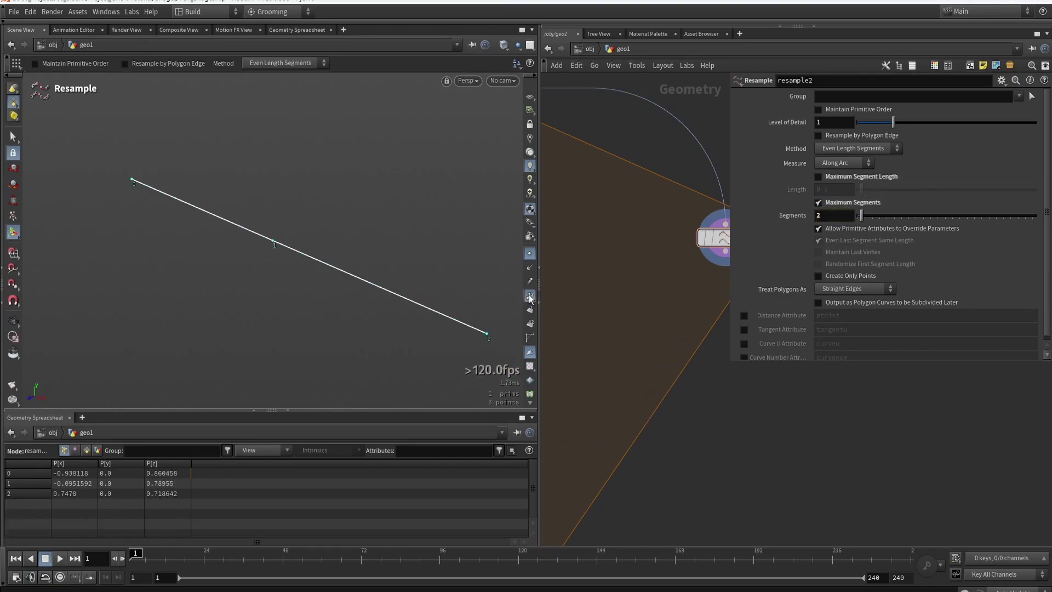
pyautogui.press('Escape')
pyautogui.moveTo(296, 247); pyautogui.dragTo(257, 272)
pyautogui.press('Return')
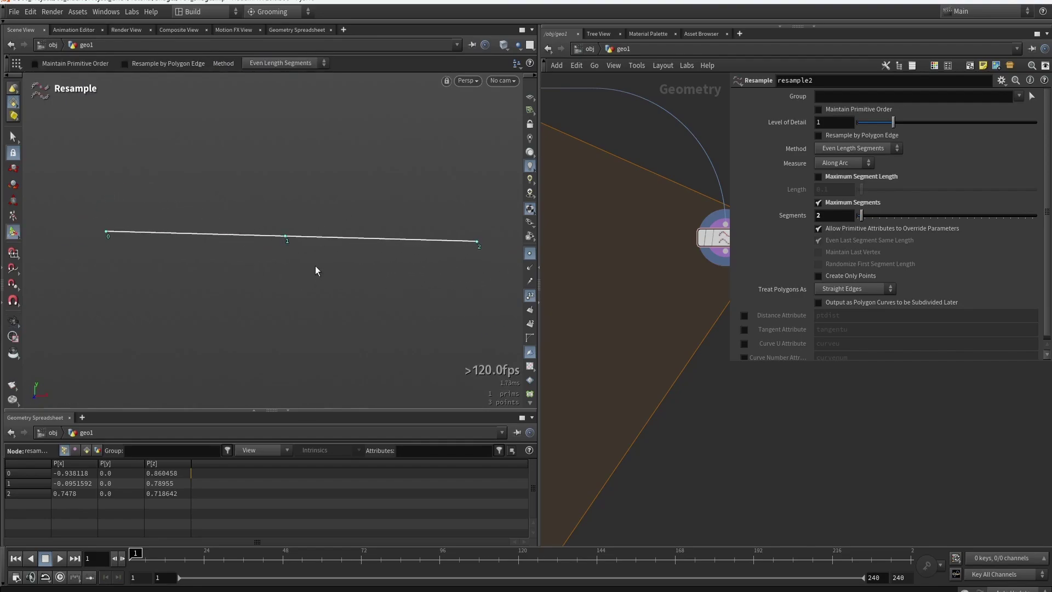
# - Add a Transform node below resample2, connect it to resample2's output and display it
pyautogui.moveTo(728, 365); pyautogui.dragTo(800, 432)
pyautogui.moveTo(744, 368); pyautogui.dragTo(688, 324, button='middle')
pyautogui.press('Tab')
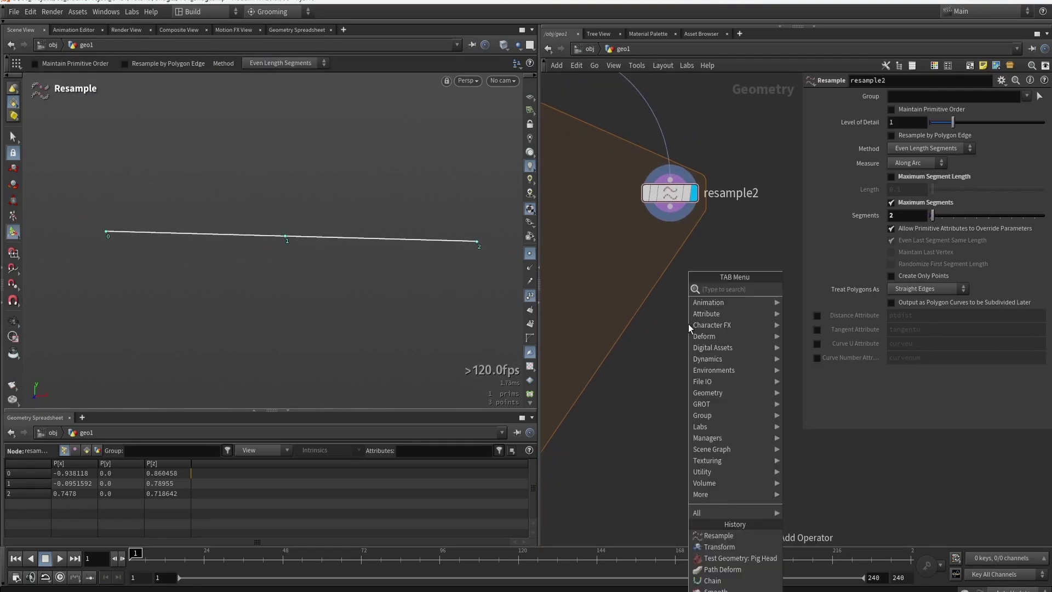
pyautogui.write('tra')
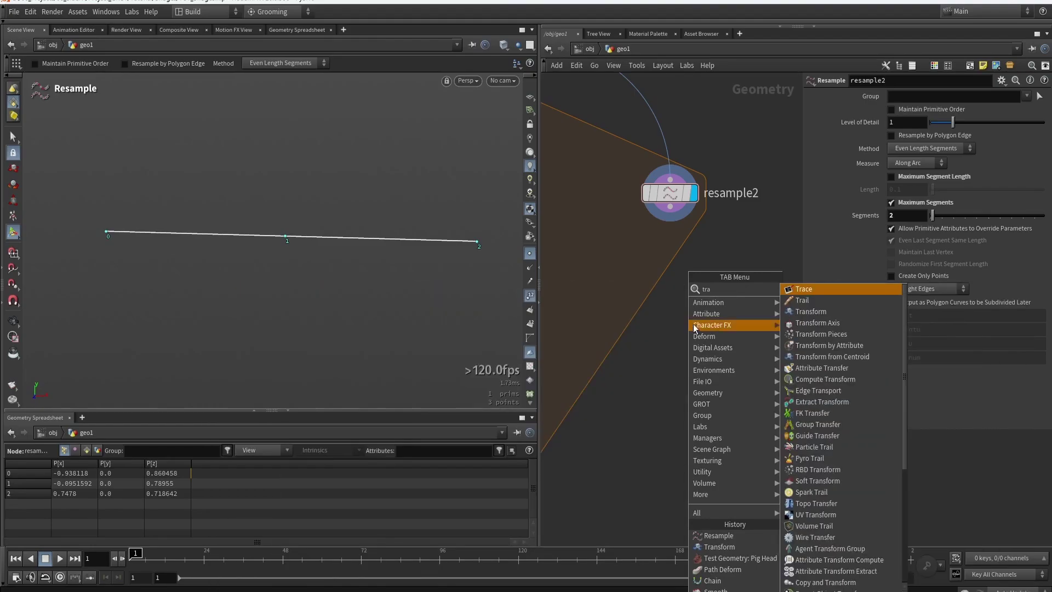
pyautogui.click(799, 311)
pyautogui.moveTo(674, 229); pyautogui.dragTo(674, 309)
pyautogui.click(710, 295)
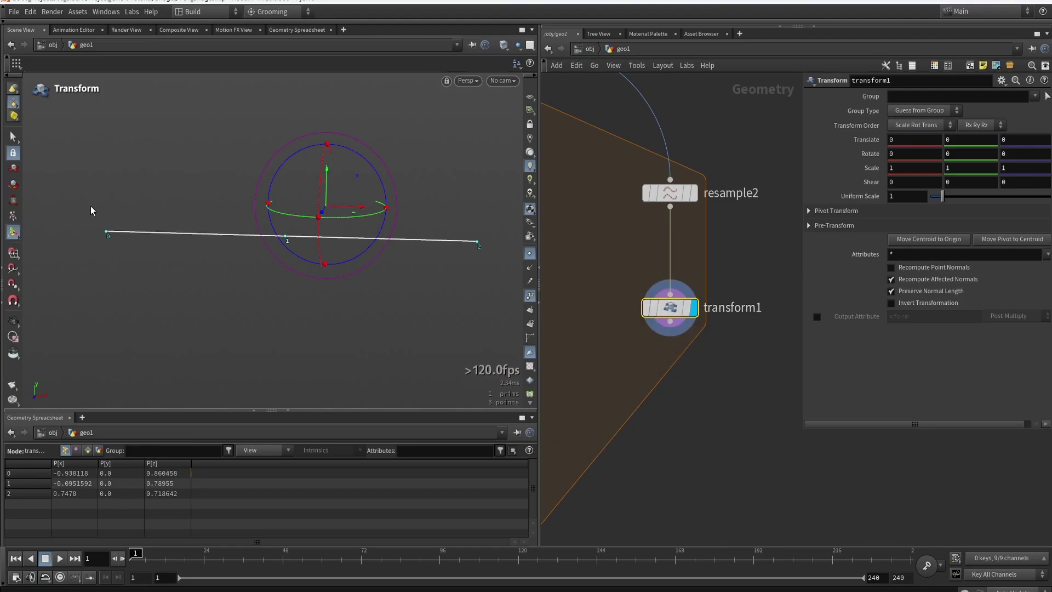
# - Restrict transform1 to points 0 and 2 with group type Points, and lower them to a Y translate of about -0.567
pyautogui.click(918, 96)
pyautogui.moveTo(352, 223); pyautogui.dragTo(392, 356)
pyautogui.click(909, 111)
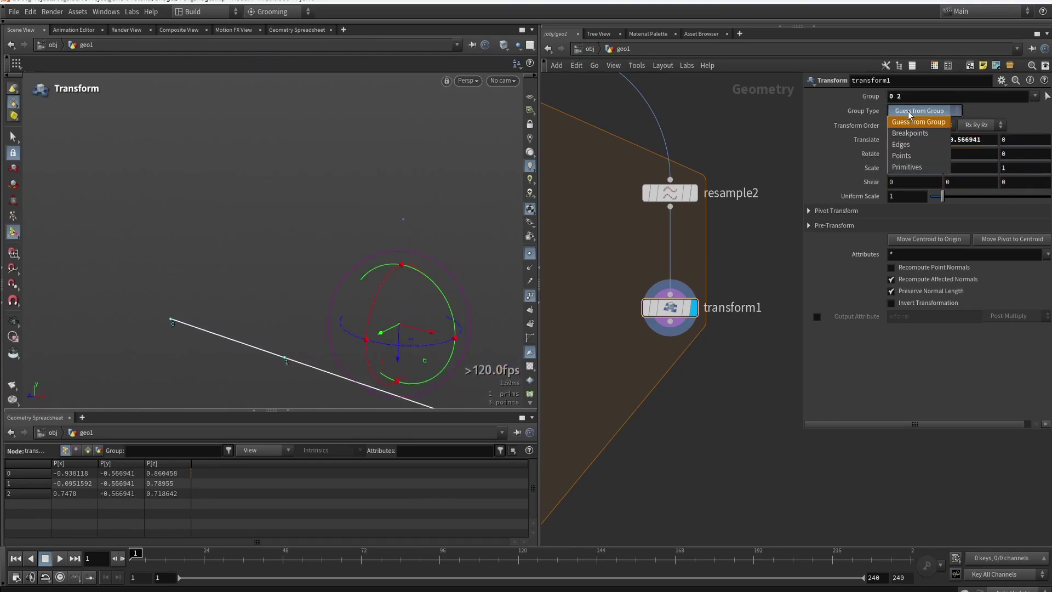
pyautogui.click(908, 158)
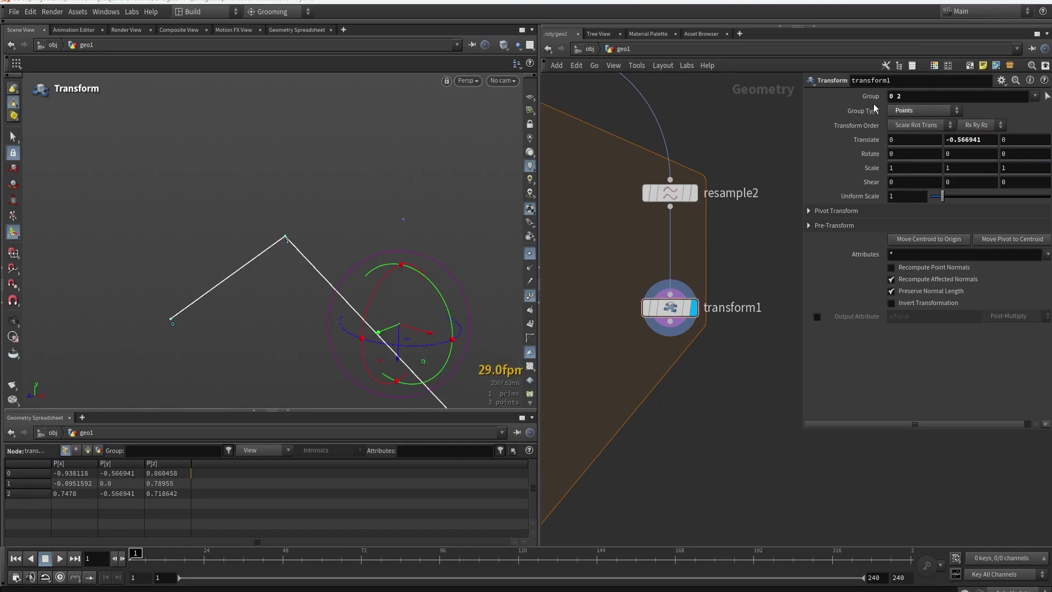
pyautogui.moveTo(581, 425); pyautogui.dragTo(642, 359, button='middle')
pyautogui.scroll(-3, 638, 354)
pyautogui.keyDown('alt'); pyautogui.moveTo(241, 253); pyautogui.dragTo(278, 266); pyautogui.keyUp('alt')
# - Rearrange the resample2 and transform1 branch, and insert a Merge node between pathdeform1 and foreach_end2
pyautogui.moveTo(678, 343); pyautogui.dragTo(741, 233, button='middle')
pyautogui.scroll(-4, 742, 233)
pyautogui.moveTo(774, 251); pyautogui.dragTo(746, 163)
pyautogui.moveTo(752, 206); pyautogui.dragTo(759, 282)
pyautogui.click(709, 314)
pyautogui.press('Tab')
pyautogui.write('merge')
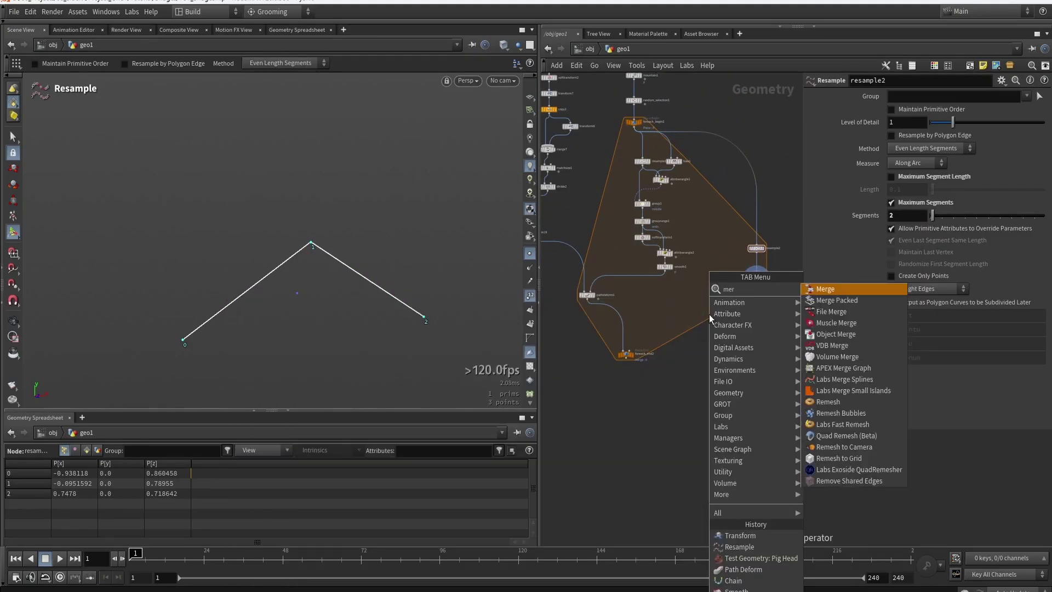
pyautogui.press('Return')
pyautogui.click(625, 333)
pyautogui.scroll(2, 602, 333)
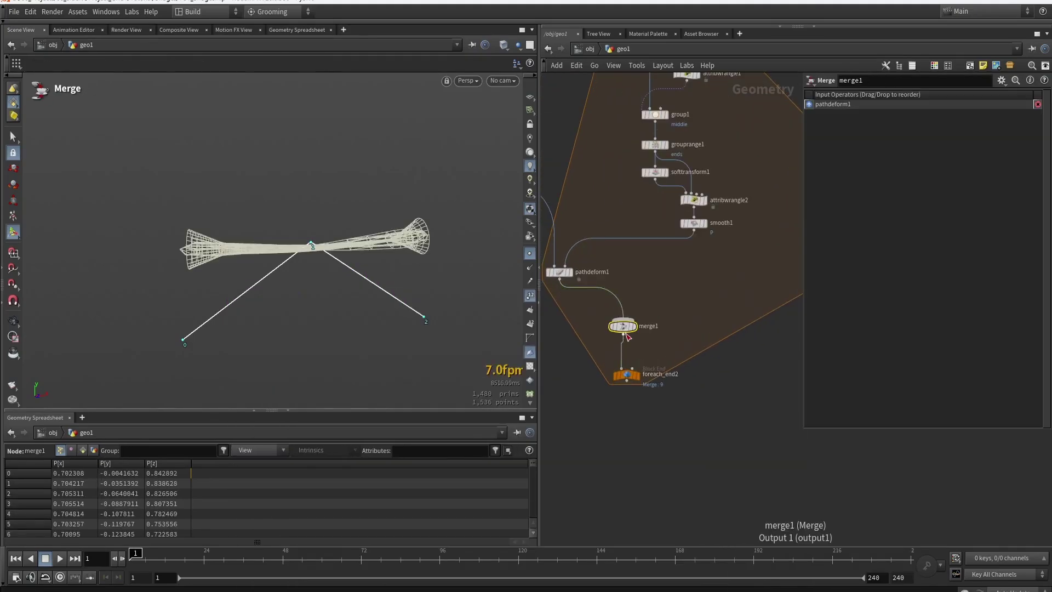
# - Connect transform1's output to merge1 and display foreach_end2
pyautogui.scroll(-2, 685, 315)
pyautogui.scroll(1, 752, 282)
pyautogui.click(753, 284)
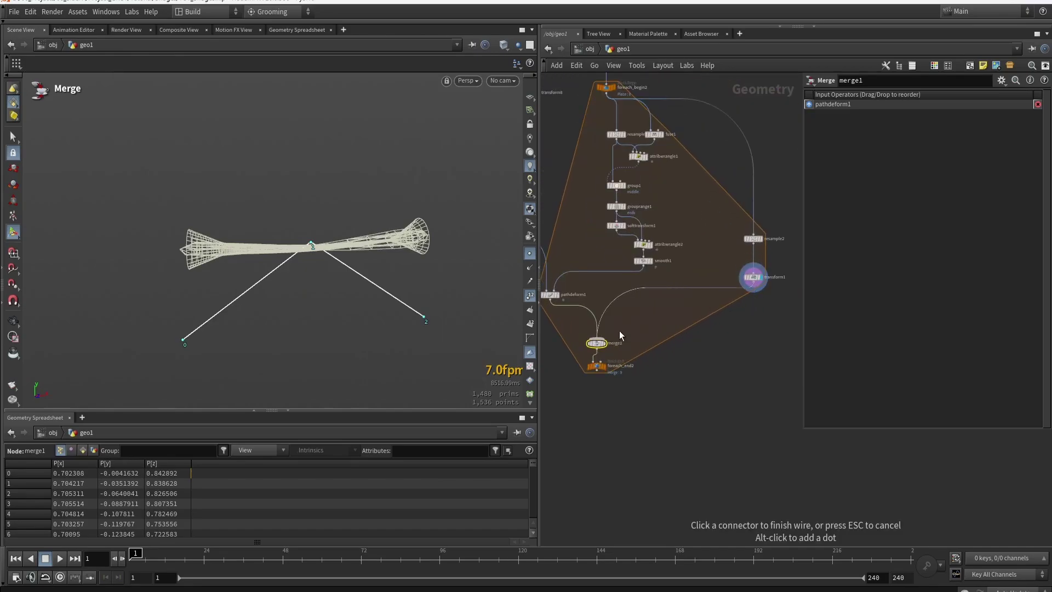
pyautogui.click(596, 340)
pyautogui.scroll(2, 599, 370)
pyautogui.click(610, 362)
pyautogui.click(596, 362)
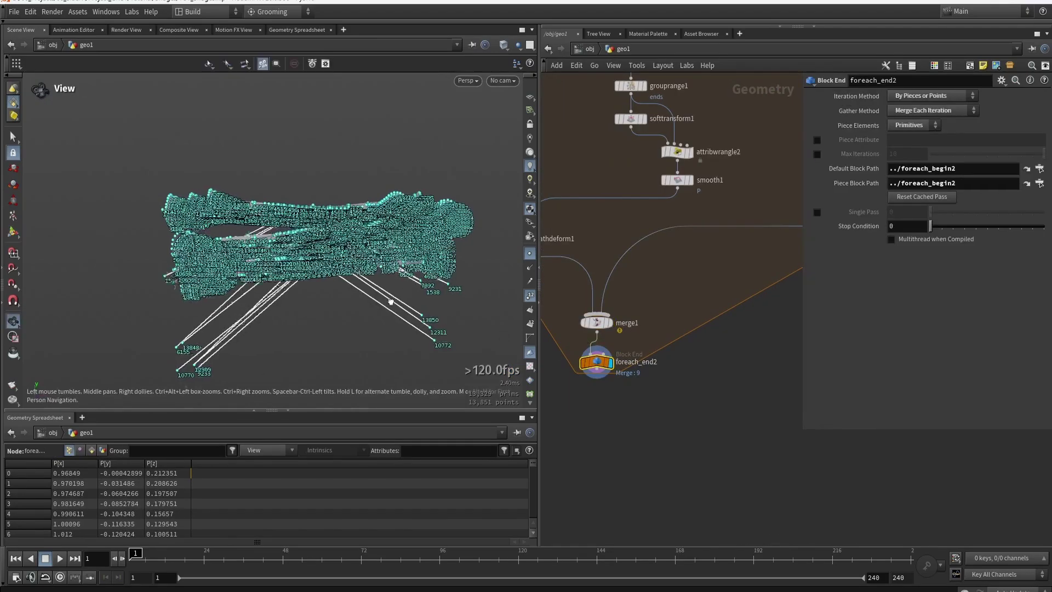
# - Turn off point numbers and point markers in the viewport, and examine where the bent lines meet the bridges
pyautogui.click(529, 299)
pyautogui.keyDown('alt'); pyautogui.moveTo(438, 313); pyautogui.dragTo(386, 241); pyautogui.keyUp('alt')
pyautogui.click(530, 255)
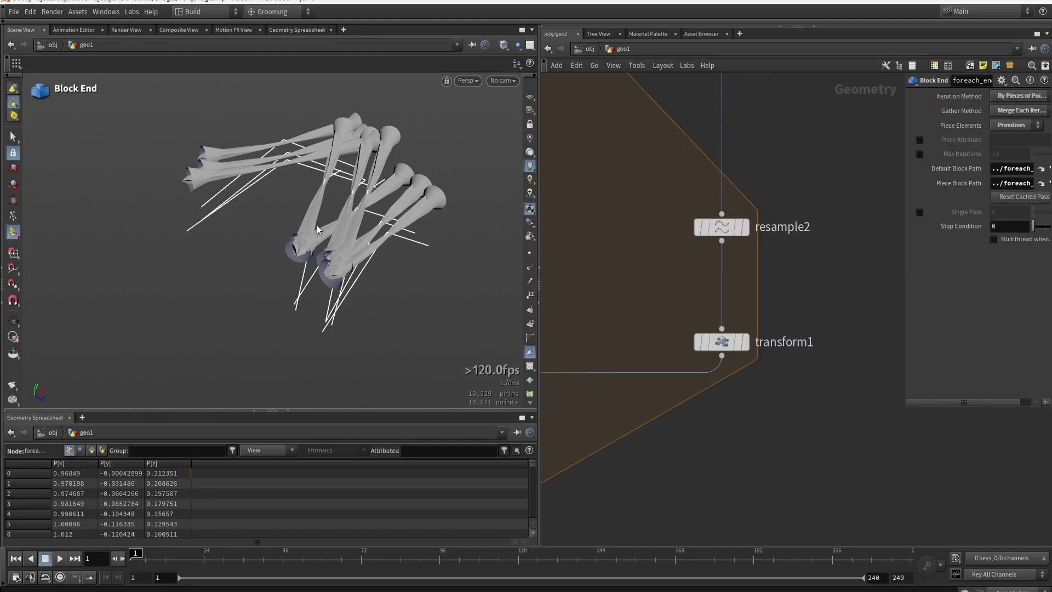
pyautogui.keyDown('alt'); pyautogui.moveTo(317, 231); pyautogui.dragTo(275, 202); pyautogui.keyUp('alt')
pyautogui.keyDown('alt'); pyautogui.moveTo(414, 253); pyautogui.dragTo(366, 263, button='right'); pyautogui.keyUp('alt')
pyautogui.moveTo(366, 263)
pyautogui.keyDown('alt'); pyautogui.mouseDown()
pyautogui.moveTo(389, 241)
pyautogui.moveTo(373, 232)
pyautogui.moveTo(404, 282)
pyautogui.moveTo(406, 263)
pyautogui.mouseUp(); pyautogui.keyUp('alt')
pyautogui.hotkey('shift', 'w')
pyautogui.hotkey('shift', 'w')
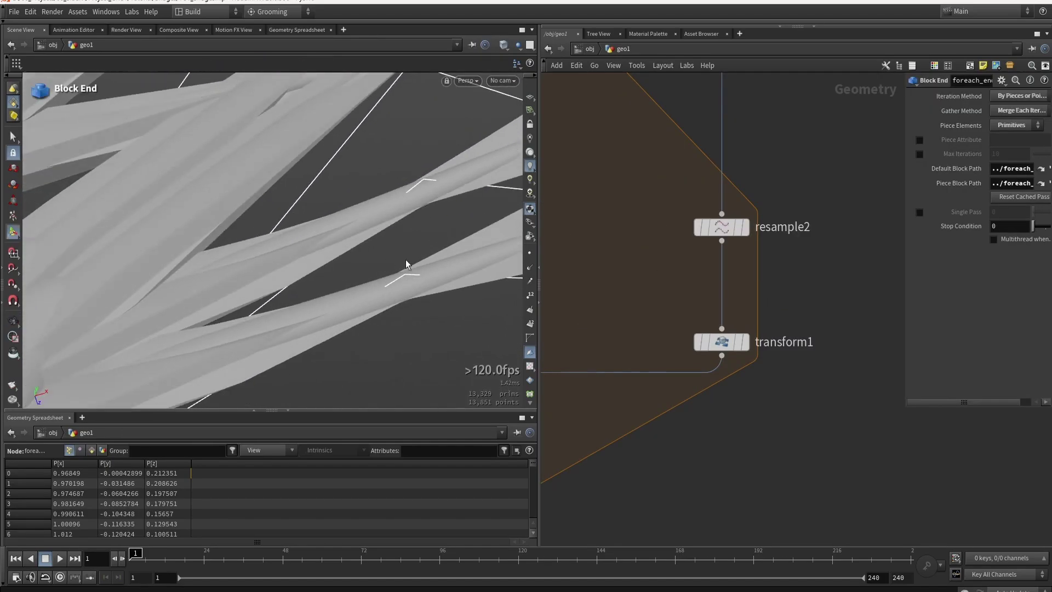
# - Copy the Y translate parameter of softtransform1
pyautogui.scroll(-5, 681, 287)
pyautogui.scroll(5, 712, 208)
pyautogui.moveTo(724, 198)
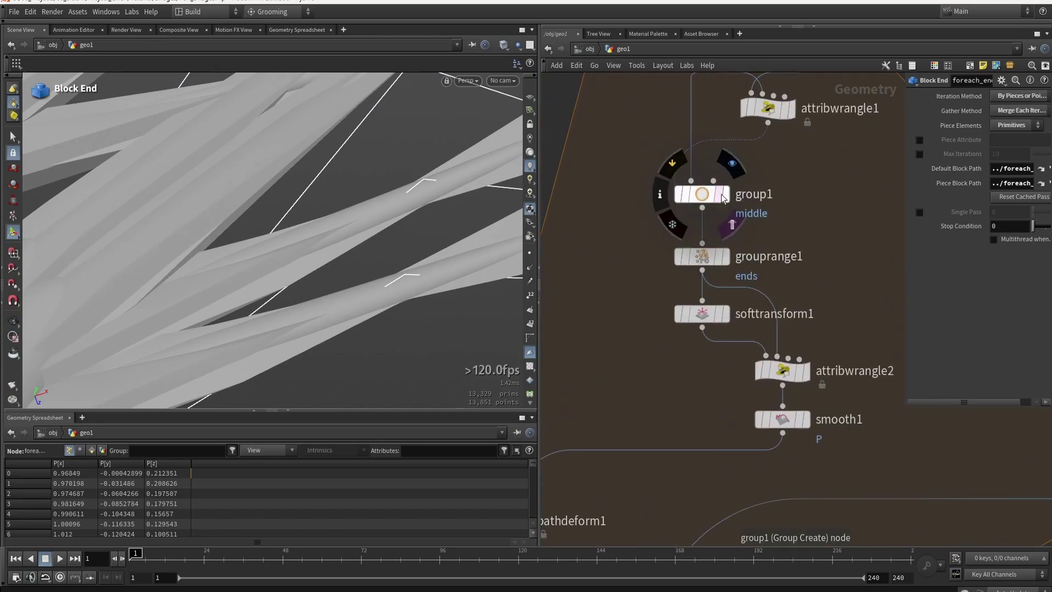
pyautogui.click(705, 316)
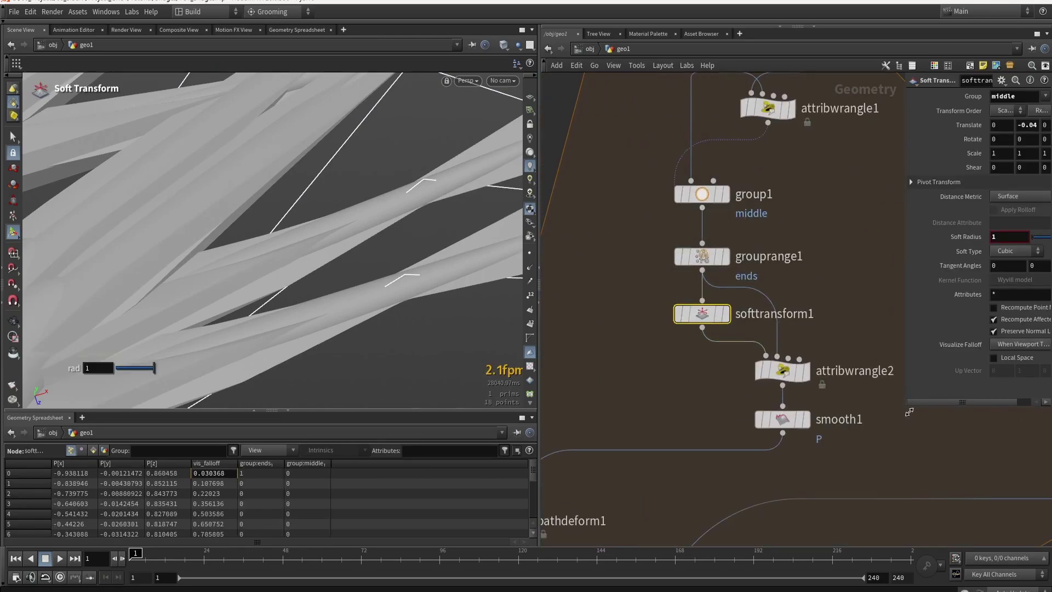
pyautogui.moveTo(909, 412); pyautogui.dragTo(756, 261)
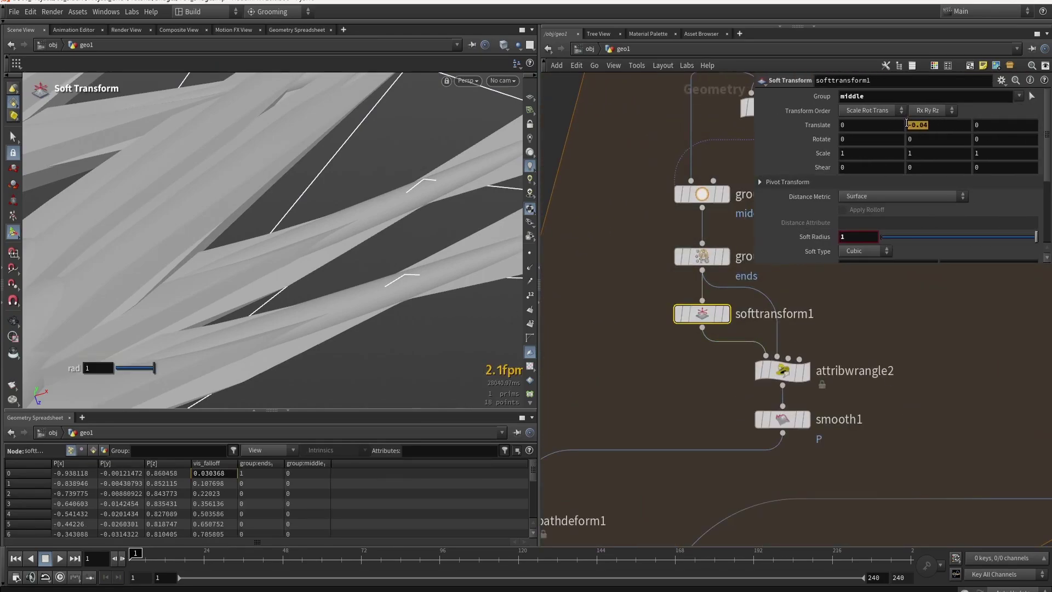
pyautogui.click(911, 124)
pyautogui.rightClick(937, 123)
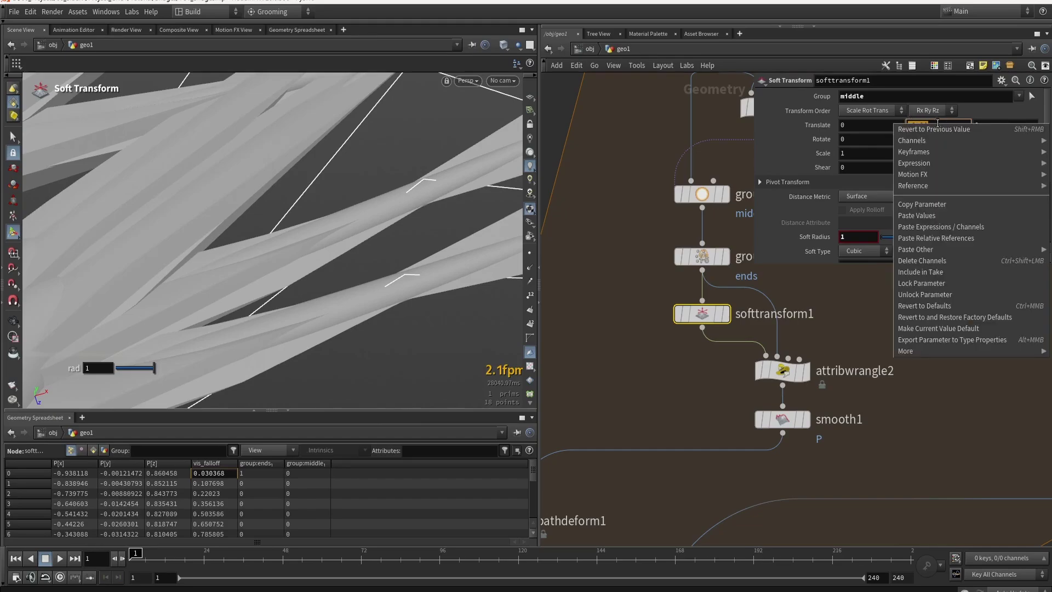
pyautogui.click(943, 207)
# - Insert a Transform node on the wire between foreach_begin2 and resample2, and display it
pyautogui.moveTo(944, 338); pyautogui.dragTo(636, 307, button='middle')
pyautogui.scroll(-1, 840, 381)
pyautogui.moveTo(854, 378); pyautogui.dragTo(792, 375, button='middle')
pyautogui.scroll(1, 792, 375)
pyautogui.press('Tab')
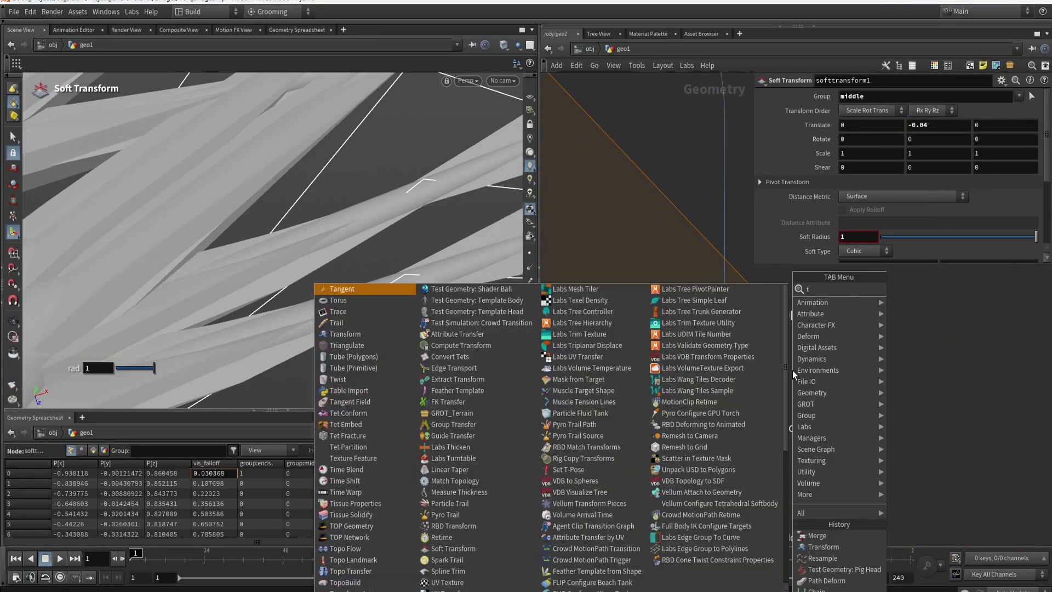
pyautogui.moveTo(811, 313)
pyautogui.click(912, 308)
pyautogui.click(729, 257)
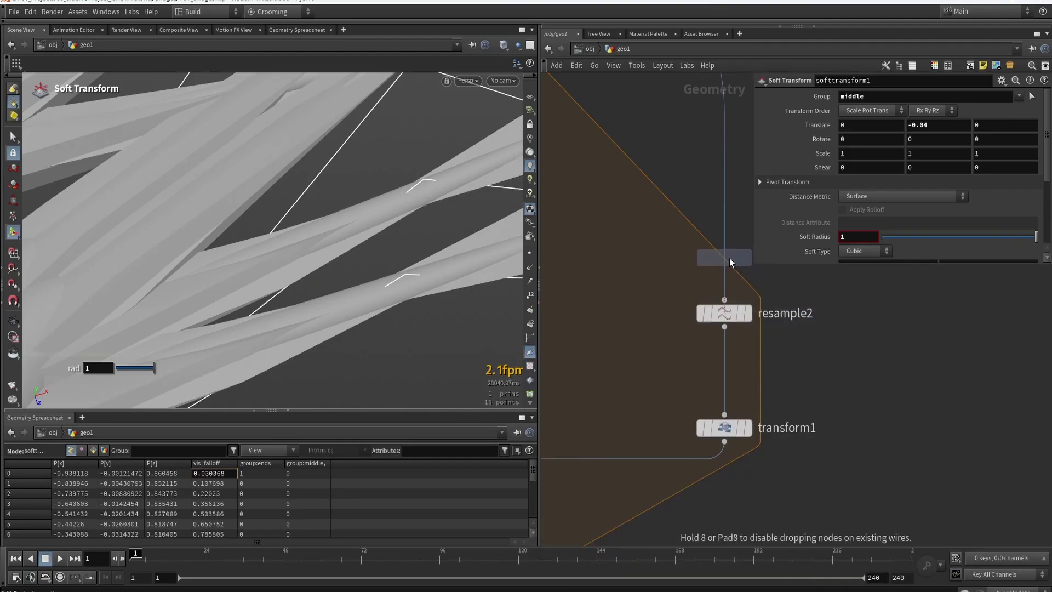
pyautogui.scroll(-3, 729, 260)
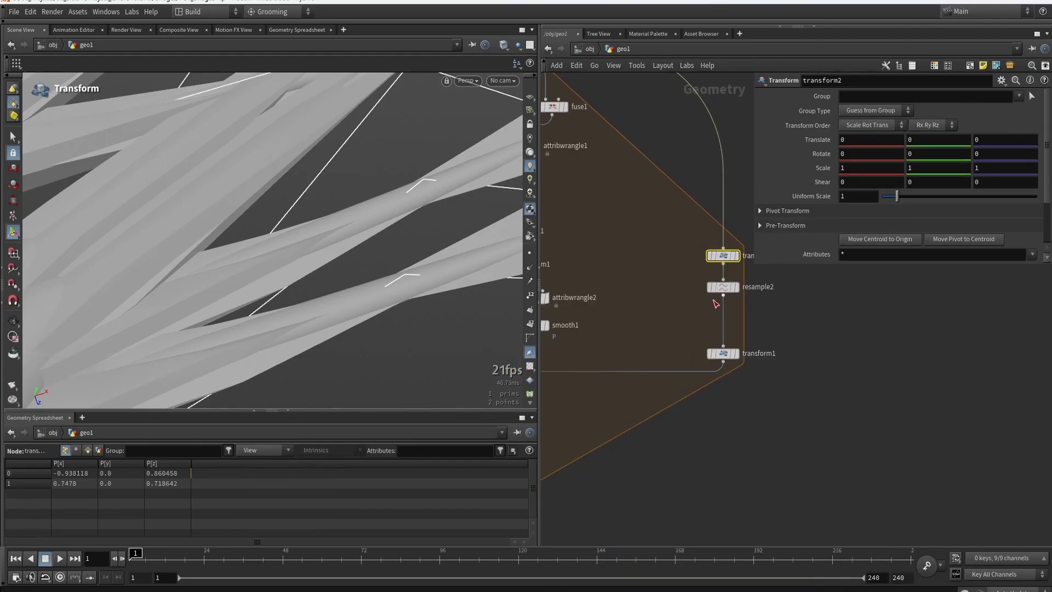
pyautogui.scroll(3, 740, 291)
pyautogui.click(736, 255)
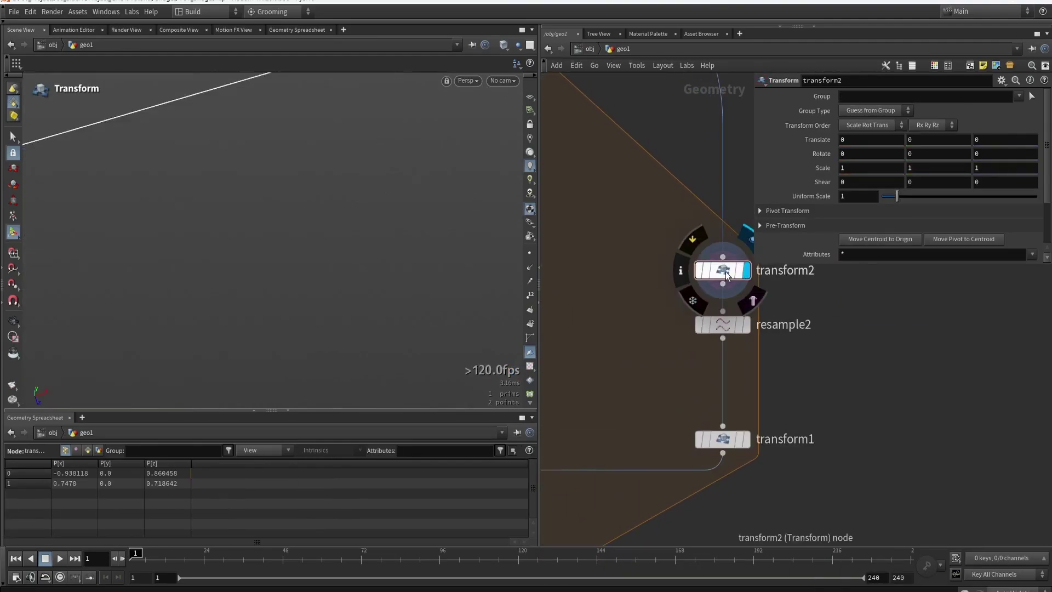
# - Paste the copied parameter as a relative reference into transform2's Y translate
pyautogui.moveTo(849, 338); pyautogui.dragTo(817, 342, button='middle')
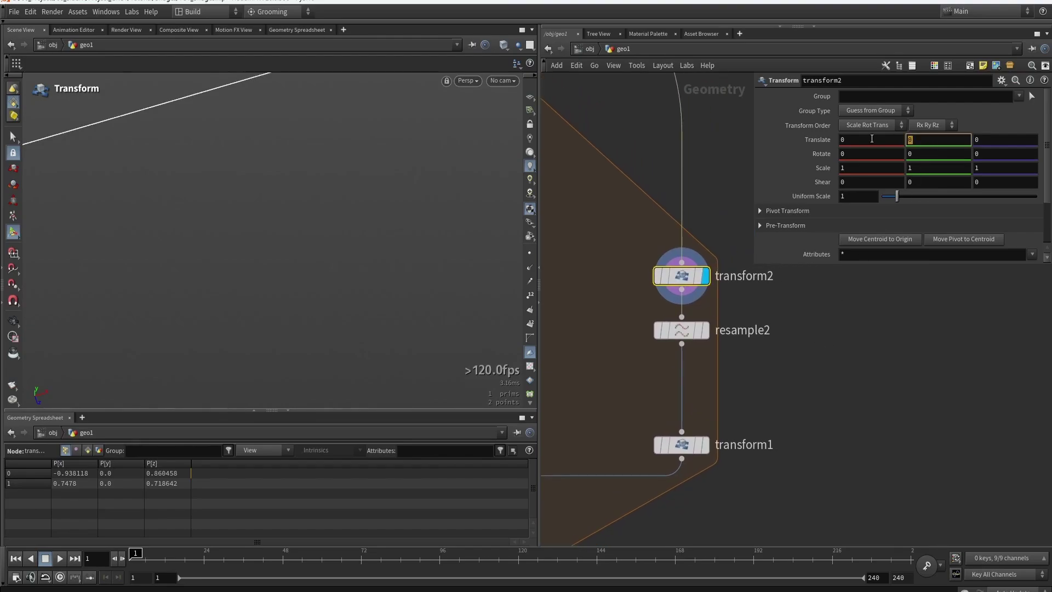
pyautogui.rightClick(920, 139)
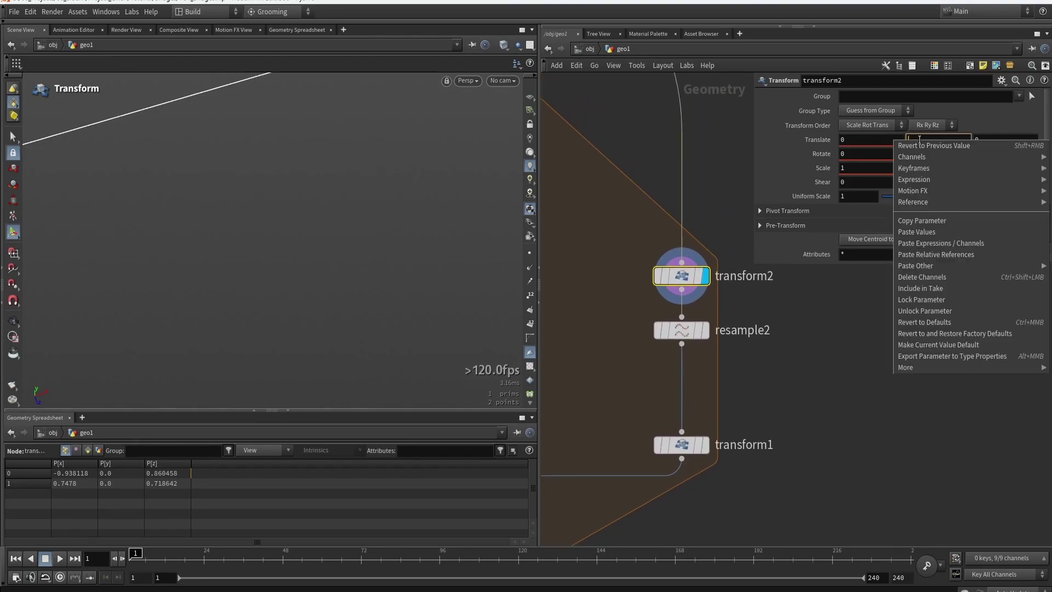
pyautogui.click(924, 255)
pyautogui.click(903, 337)
pyautogui.moveTo(903, 338); pyautogui.dragTo(906, 331, button='middle')
pyautogui.click(814, 143)
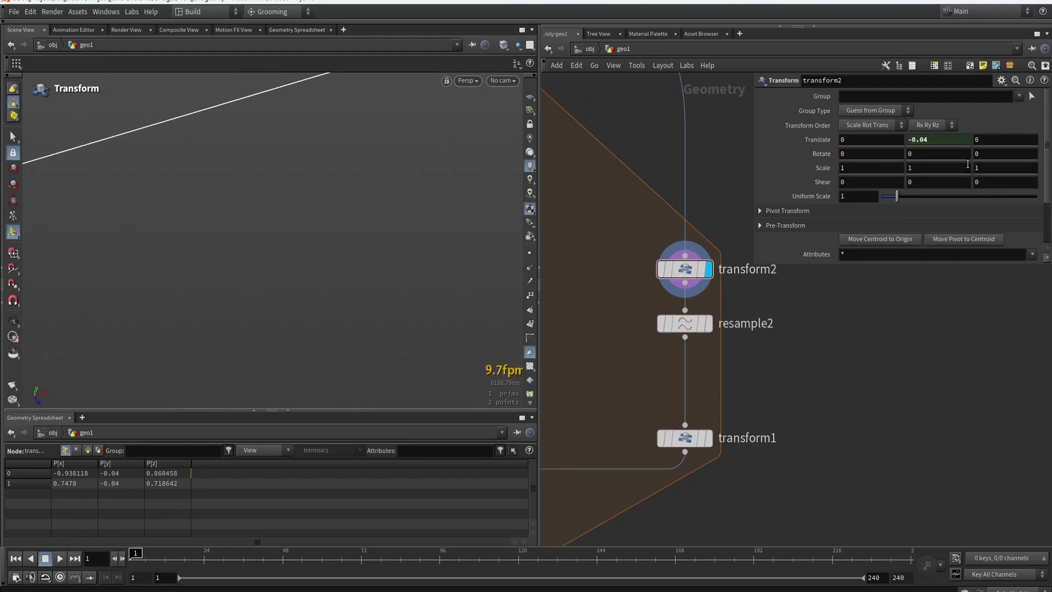
# - Display the merged loop output at foreach_end2
pyautogui.scroll(-4, 835, 293)
pyautogui.moveTo(601, 456); pyautogui.dragTo(689, 405, button='middle')
pyautogui.scroll(4, 689, 404)
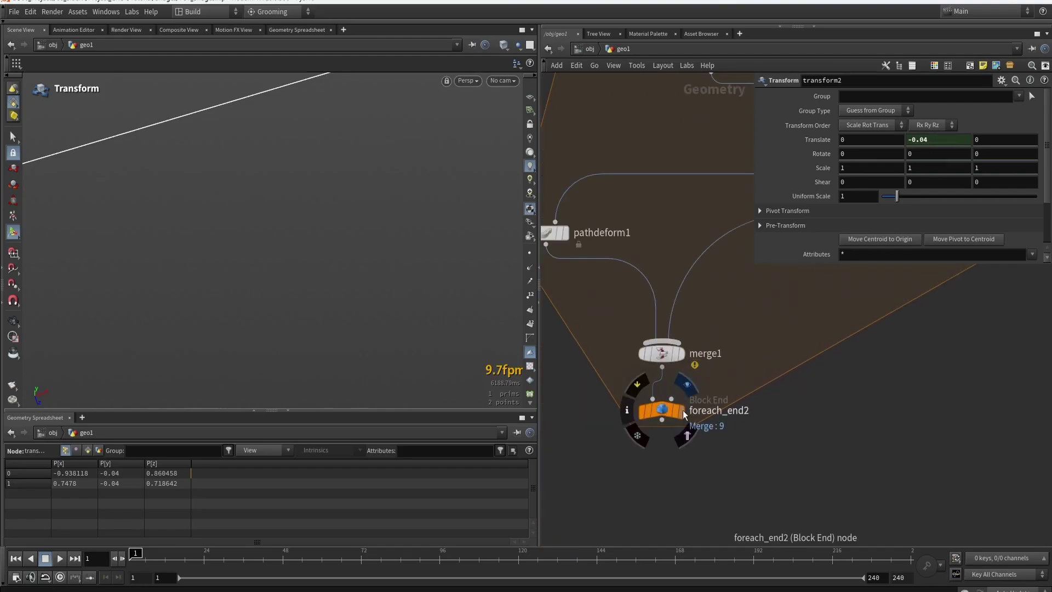
pyautogui.click(683, 411)
pyautogui.click(663, 410)
# - Examine how the lowered support lines sit beneath the bridges, and review the loop's node layout
pyautogui.moveTo(369, 211)
pyautogui.keyDown('alt'); pyautogui.mouseDown()
pyautogui.moveTo(343, 203)
pyautogui.moveTo(326, 128)
pyautogui.moveTo(357, 131)
pyautogui.moveTo(354, 157)
pyautogui.moveTo(349, 140)
pyautogui.mouseUp(); pyautogui.keyUp('alt')
pyautogui.press('w')
pyautogui.moveTo(345, 191)
pyautogui.keyDown('alt'); pyautogui.mouseDown()
pyautogui.moveTo(339, 176)
pyautogui.moveTo(389, 204)
pyautogui.moveTo(368, 178)
pyautogui.moveTo(300, 226)
pyautogui.mouseUp(); pyautogui.keyUp('alt')
pyautogui.scroll(3, 338, 172)
pyautogui.press('w')
pyautogui.press('Escape')
pyautogui.scroll(-5, 660, 411)
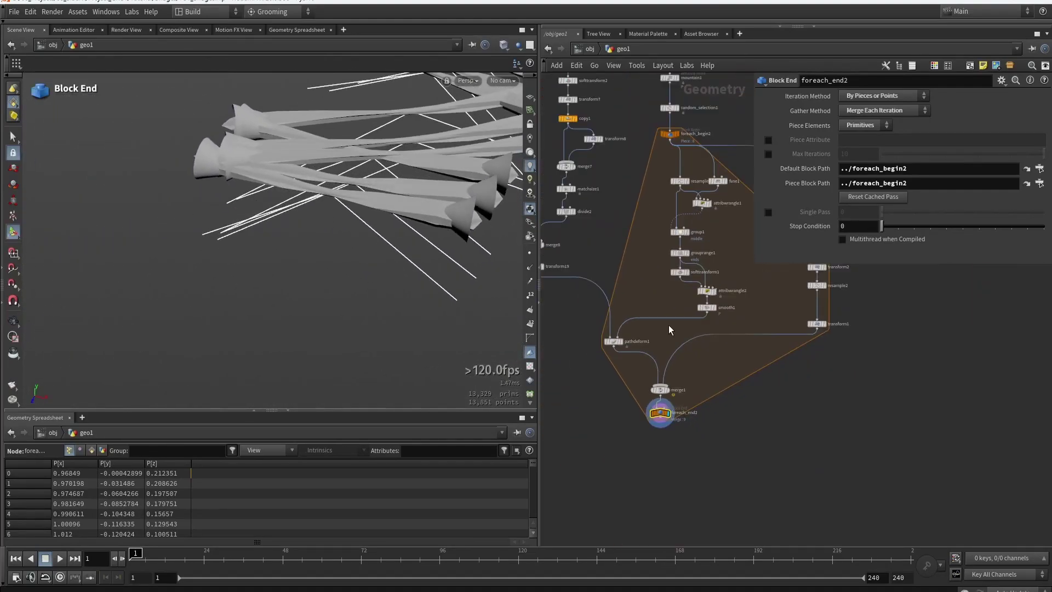
pyautogui.moveTo(827, 357); pyautogui.dragTo(781, 364, button='middle')
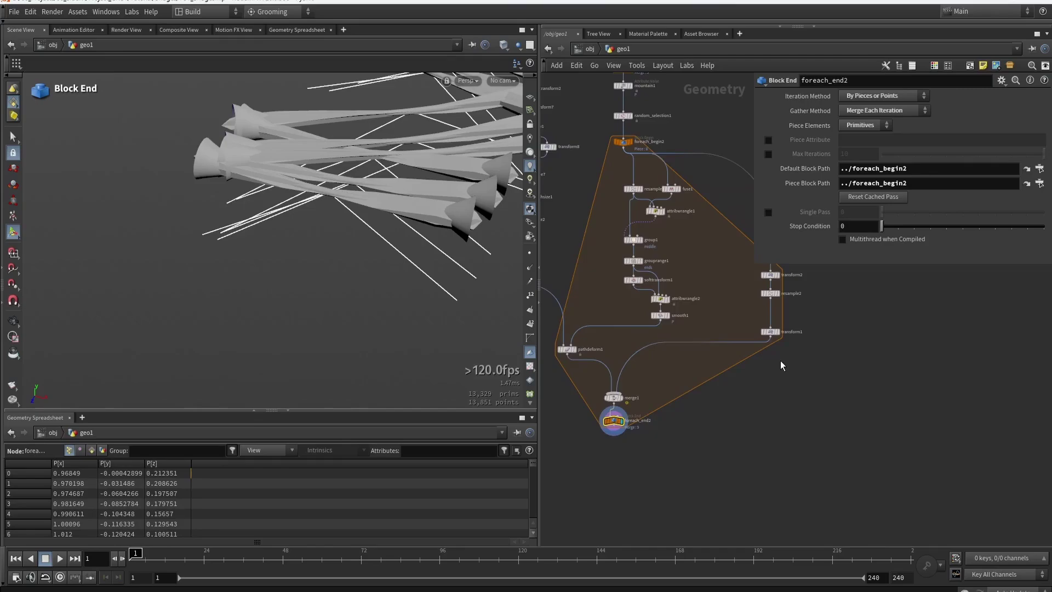
# - Insert a Group node after transform1 on the wire to the merge and display it
pyautogui.scroll(1, 768, 298)
pyautogui.moveTo(363, 239); pyautogui.dragTo(324, 179)
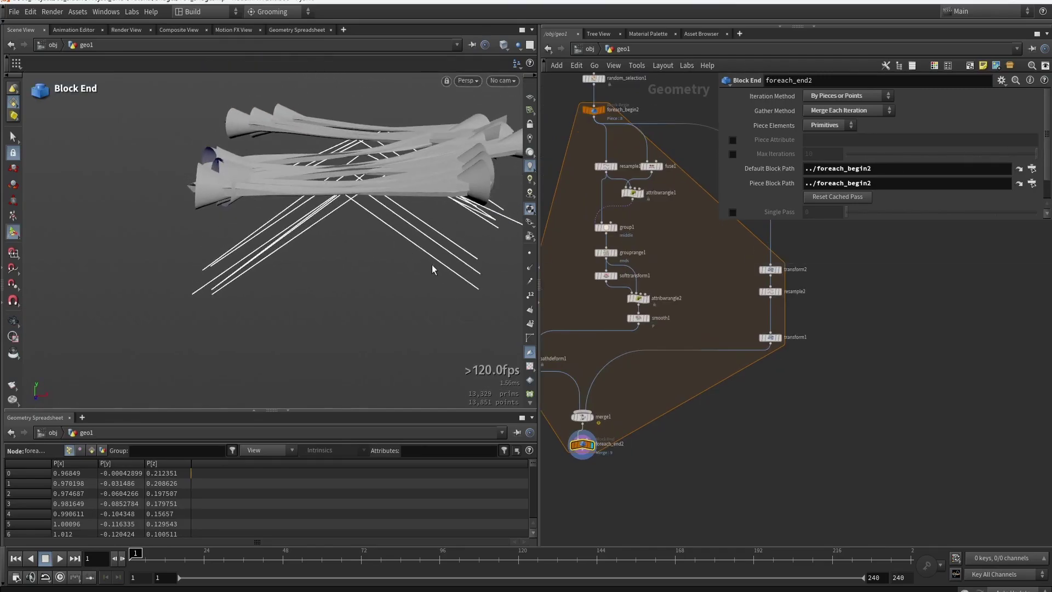
pyautogui.moveTo(668, 381); pyautogui.dragTo(717, 394, button='middle')
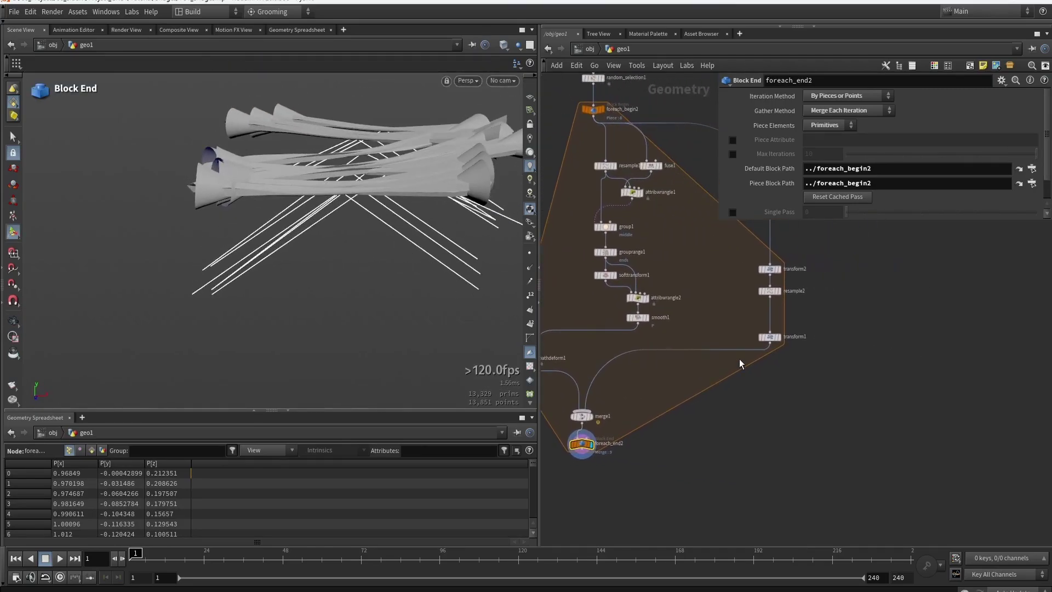
pyautogui.scroll(3, 739, 359)
pyautogui.press('Tab')
pyautogui.write('group')
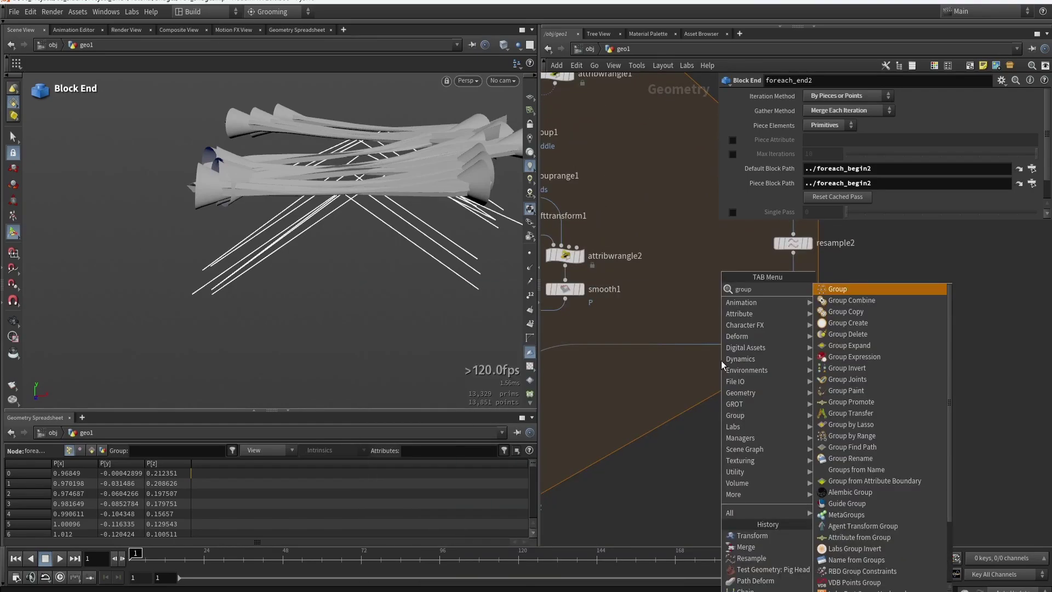
pyautogui.press('Return')
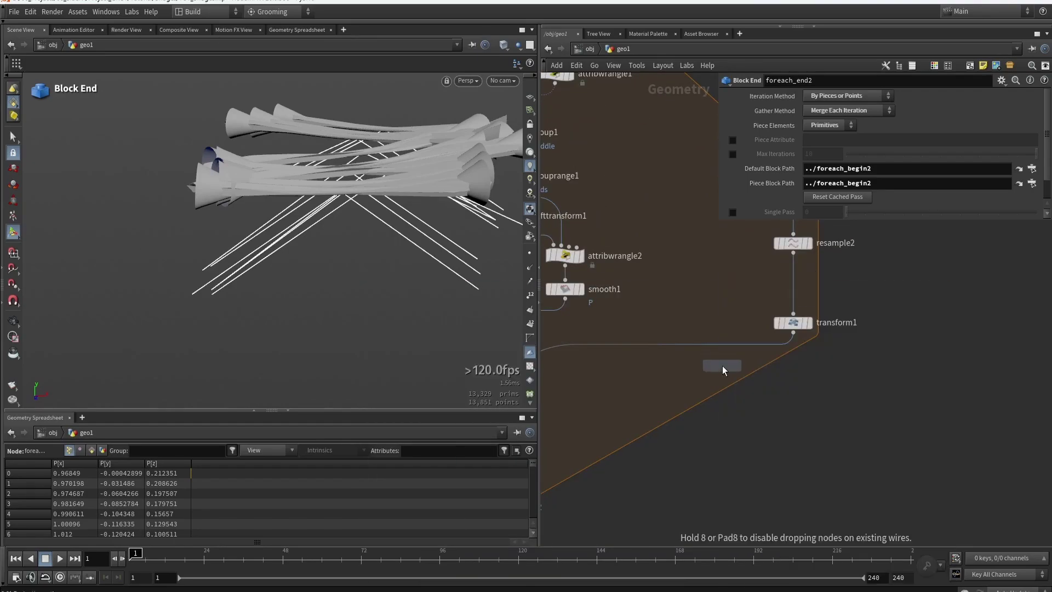
pyautogui.click(722, 366)
pyautogui.moveTo(712, 368); pyautogui.dragTo(808, 371)
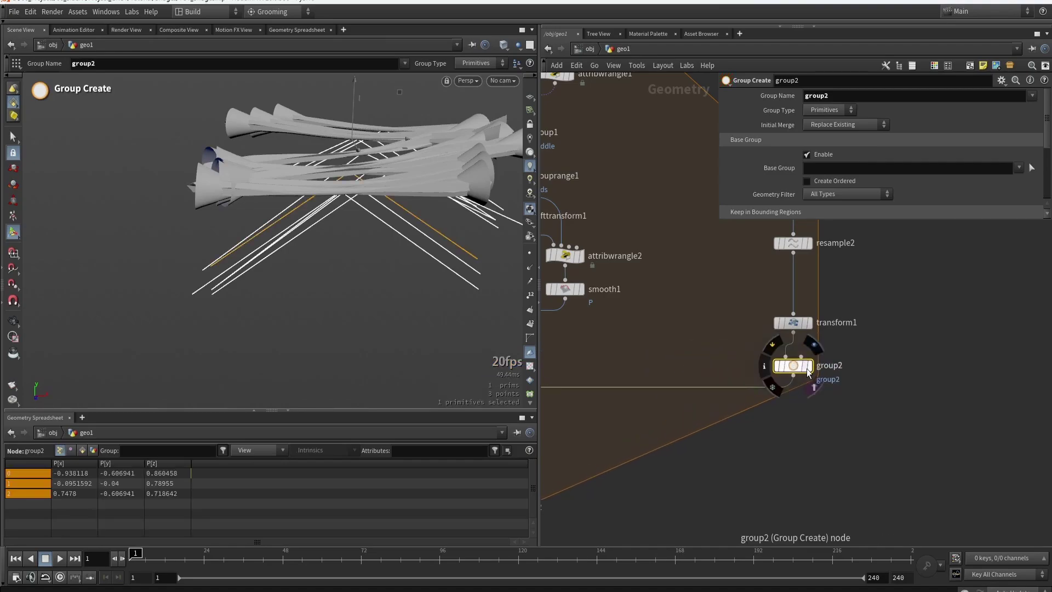
pyautogui.click(808, 368)
# - Name the new primitive group lines
pyautogui.doubleClick(844, 97)
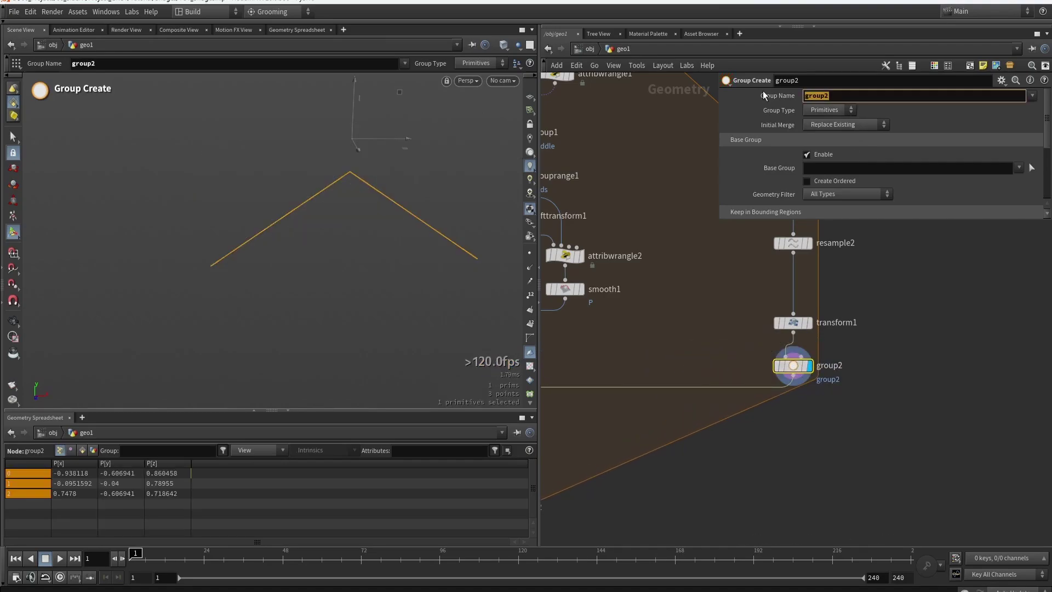
pyautogui.write('lines')
pyautogui.press('Return')
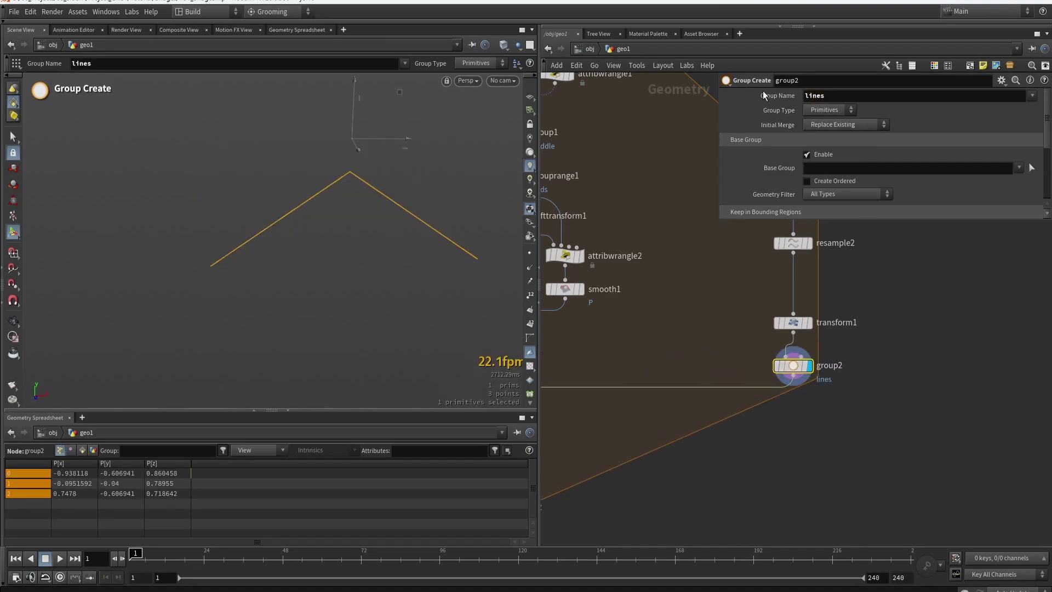
# - Display the loop result at foreach_end2 and add a Split node connected to its output
pyautogui.scroll(-1, 732, 372)
pyautogui.moveTo(622, 470); pyautogui.dragTo(810, 365, button='middle')
pyautogui.scroll(6, 712, 378)
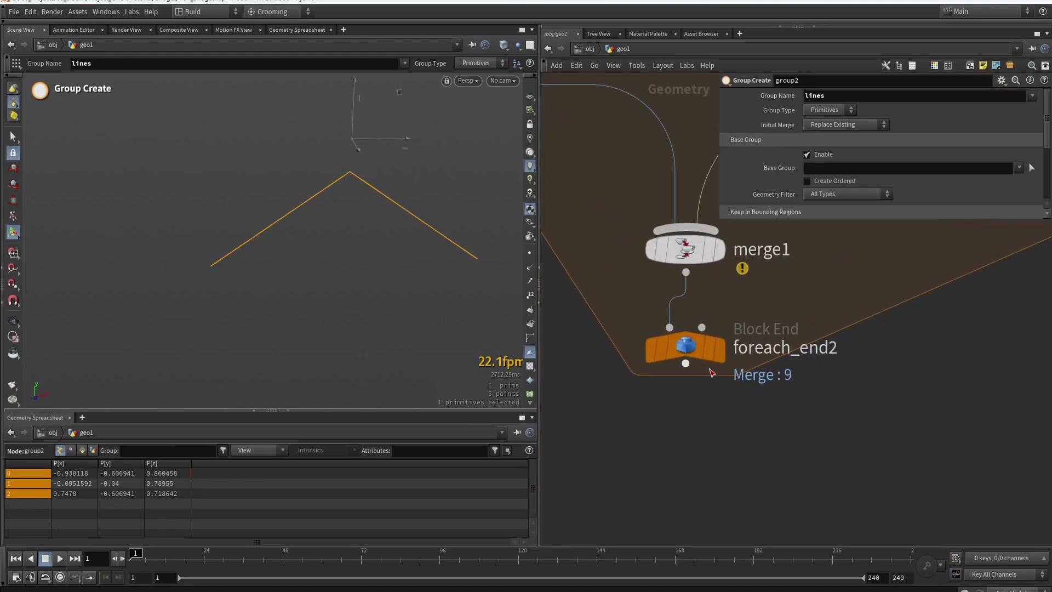
pyautogui.click(718, 350)
pyautogui.click(686, 347)
pyautogui.moveTo(722, 437); pyautogui.dragTo(713, 379, button='middle')
pyautogui.press('Tab')
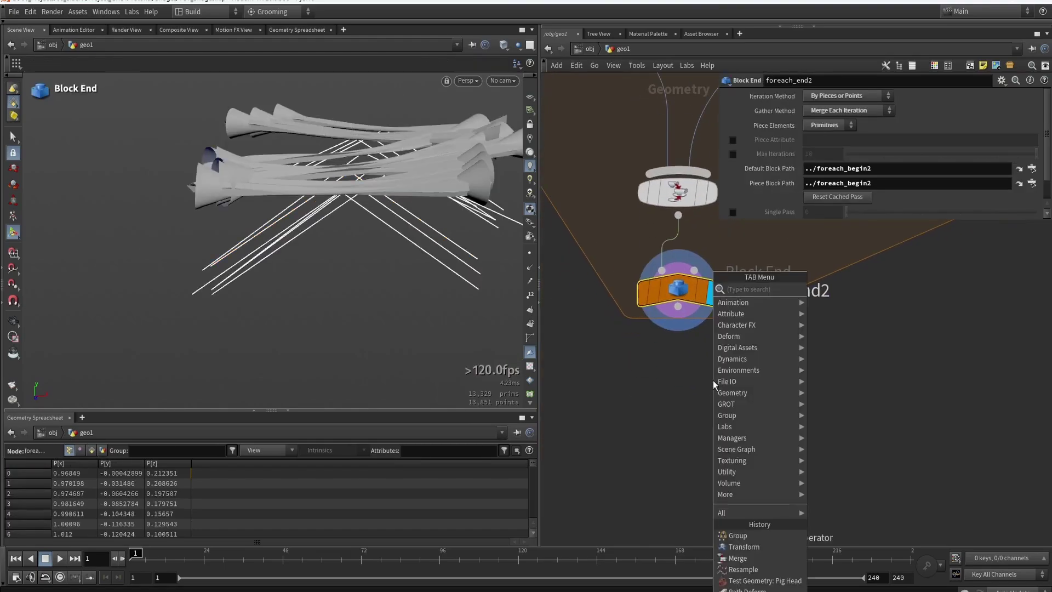
pyautogui.write('spl')
pyautogui.press('Return')
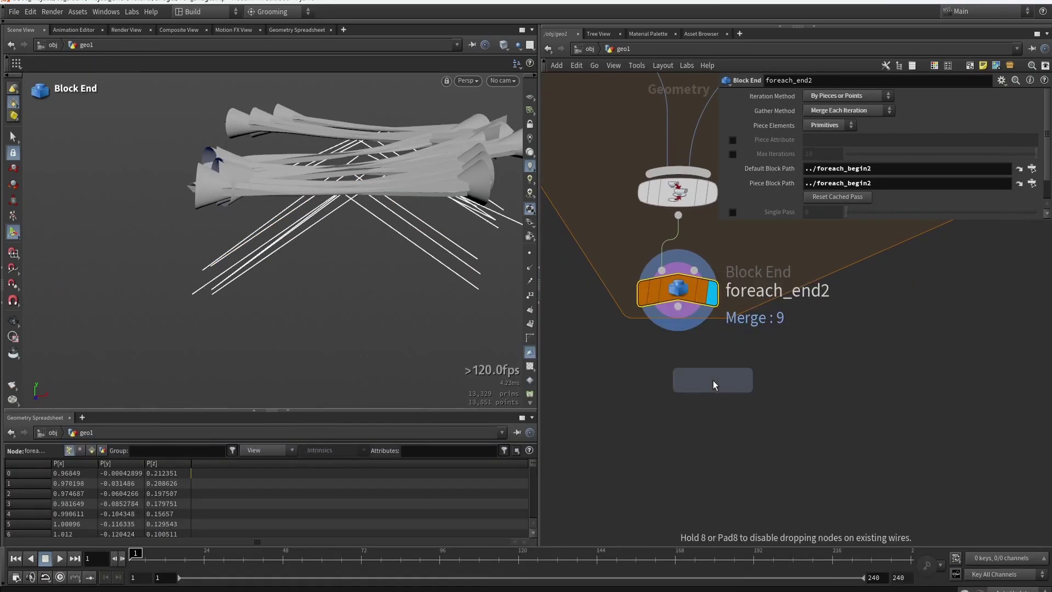
pyautogui.click(682, 409)
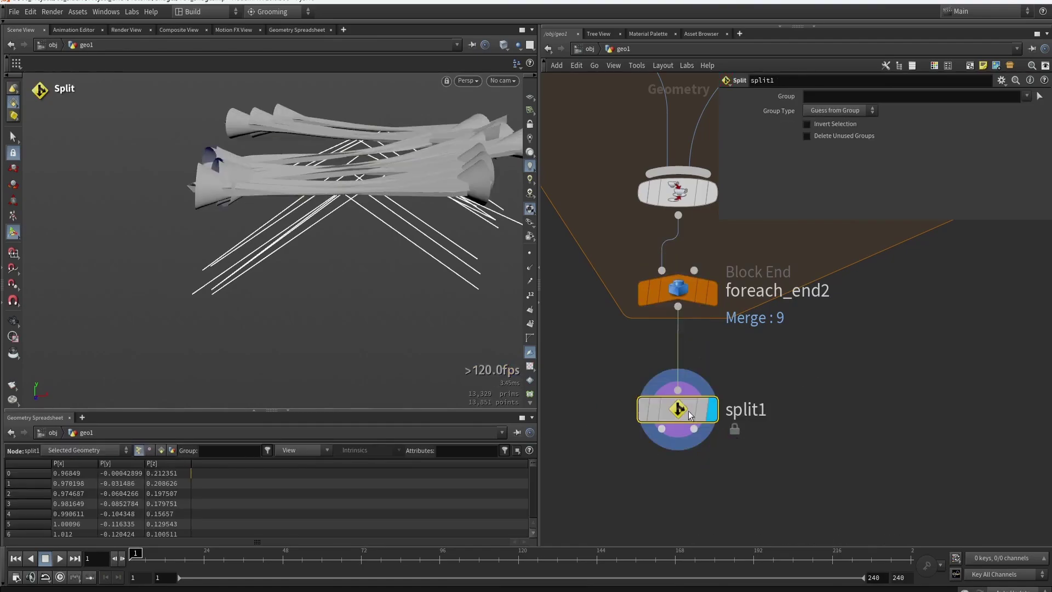
# - Set the Split node's group to lines and check both halves by switching Invert Selection on and off
pyautogui.click(1024, 97)
pyautogui.click(1032, 115)
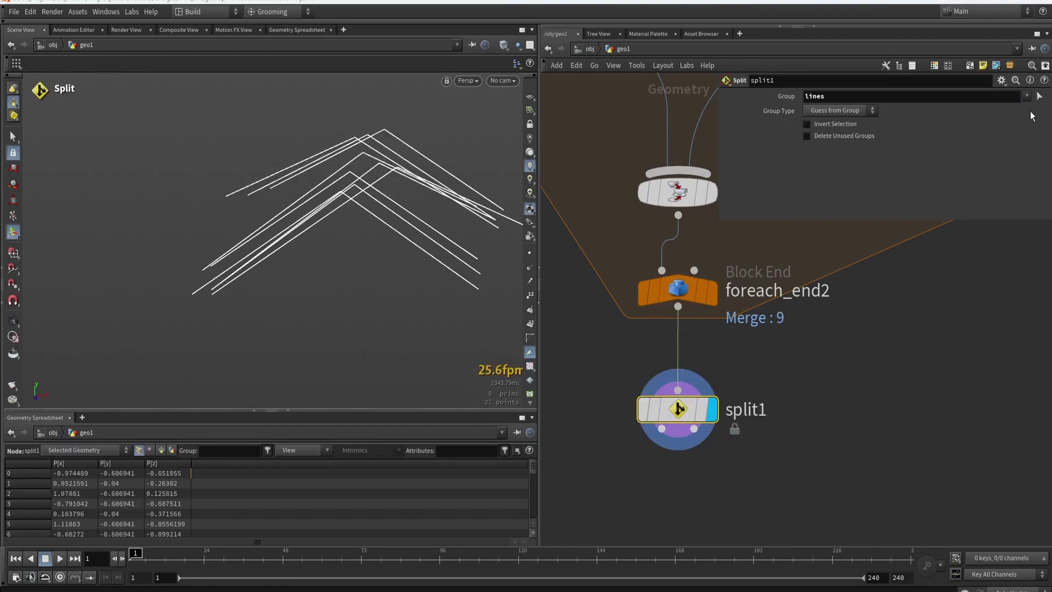
pyautogui.click(815, 123)
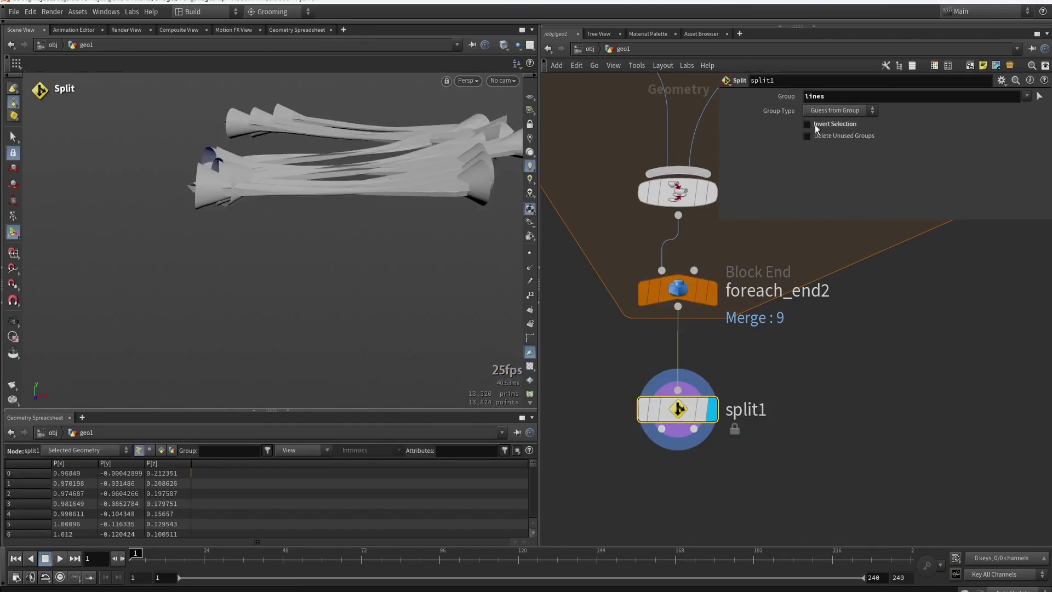
pyautogui.click(815, 124)
pyautogui.click(814, 124)
pyautogui.click(814, 124)
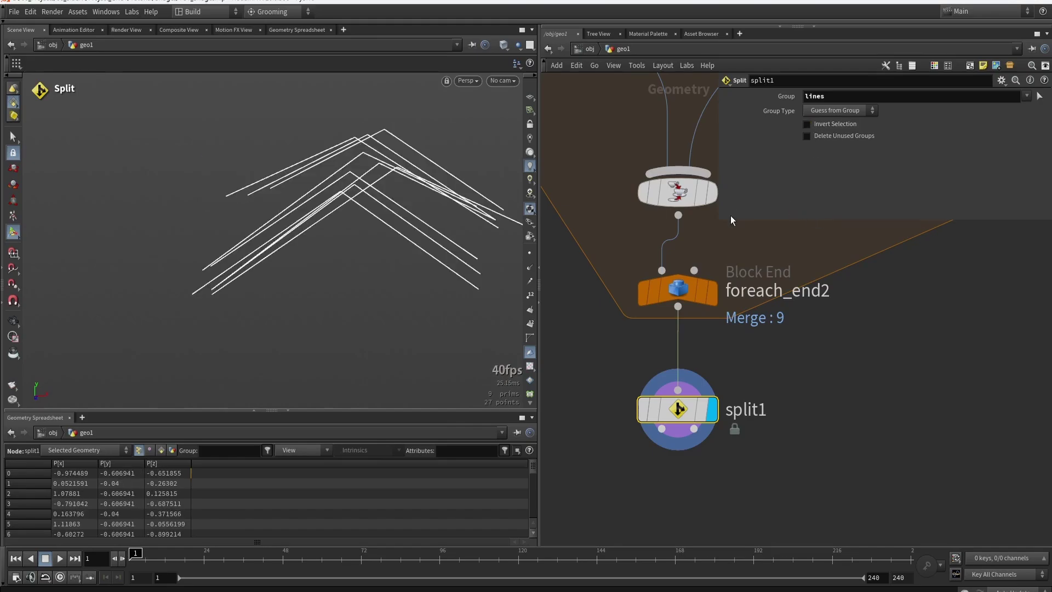
# - Add a Labs Random Selection node to split1's first output and display it
pyautogui.moveTo(717, 223); pyautogui.dragTo(832, 256)
pyautogui.moveTo(801, 426); pyautogui.dragTo(806, 292, button='middle')
pyautogui.scroll(-2, 807, 292)
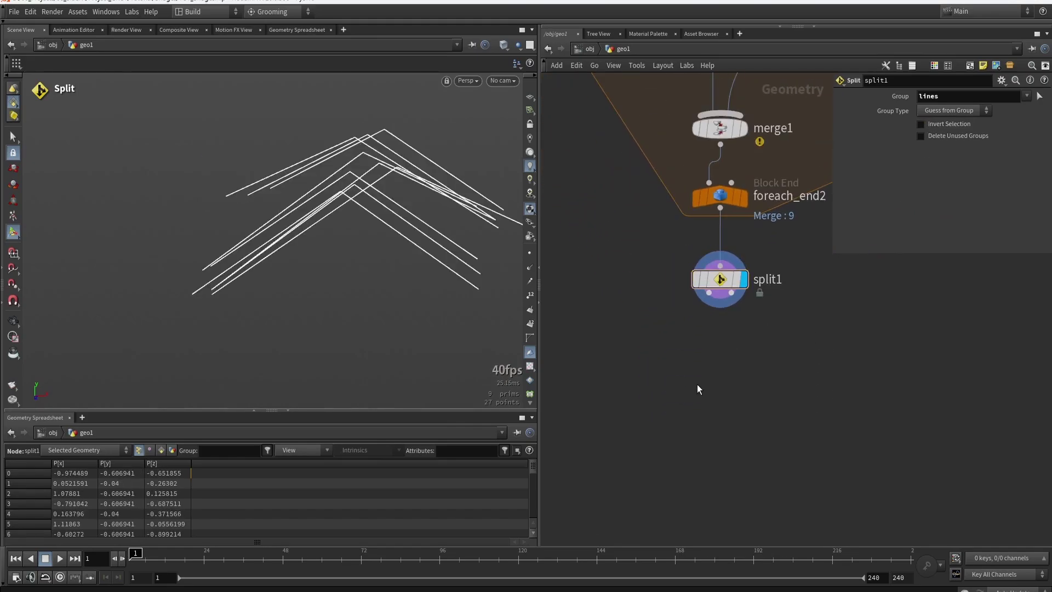
pyautogui.press('Tab')
pyautogui.write('rand')
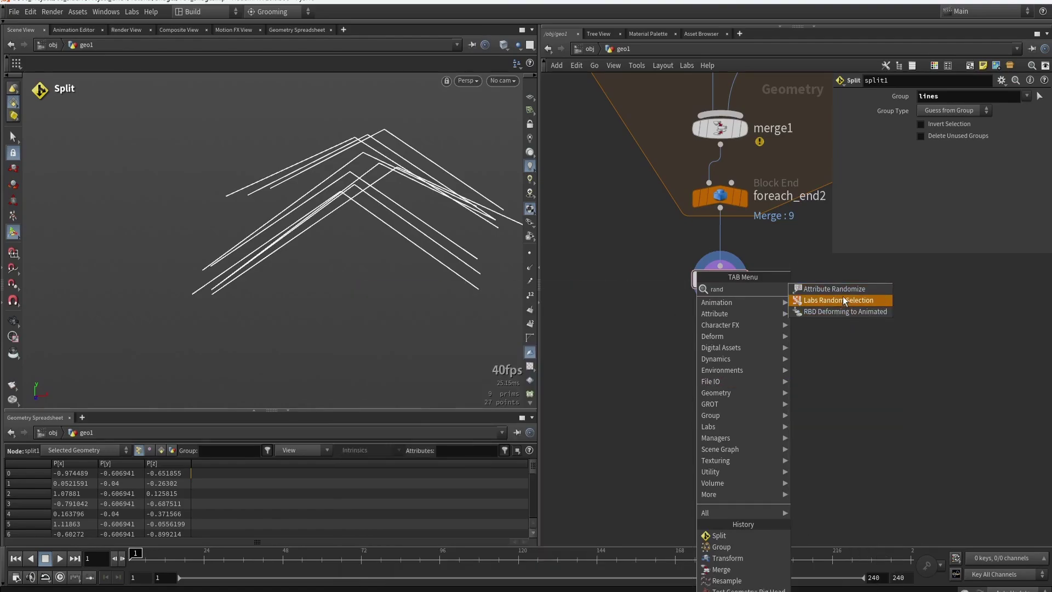
pyautogui.click(839, 299)
pyautogui.click(599, 371)
pyautogui.moveTo(610, 359); pyautogui.dragTo(594, 338)
# - Set random_selection2 to Primitives with a ratio of 0.504 and Delete Selected enabled
pyautogui.moveTo(970, 126); pyautogui.dragTo(999, 126)
pyautogui.click(955, 98)
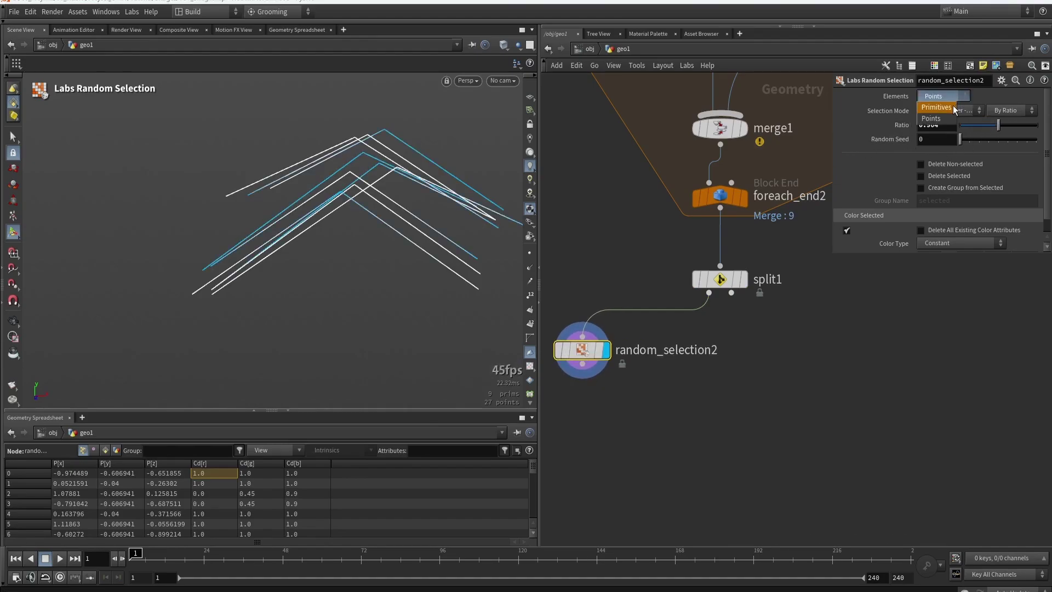
pyautogui.click(936, 107)
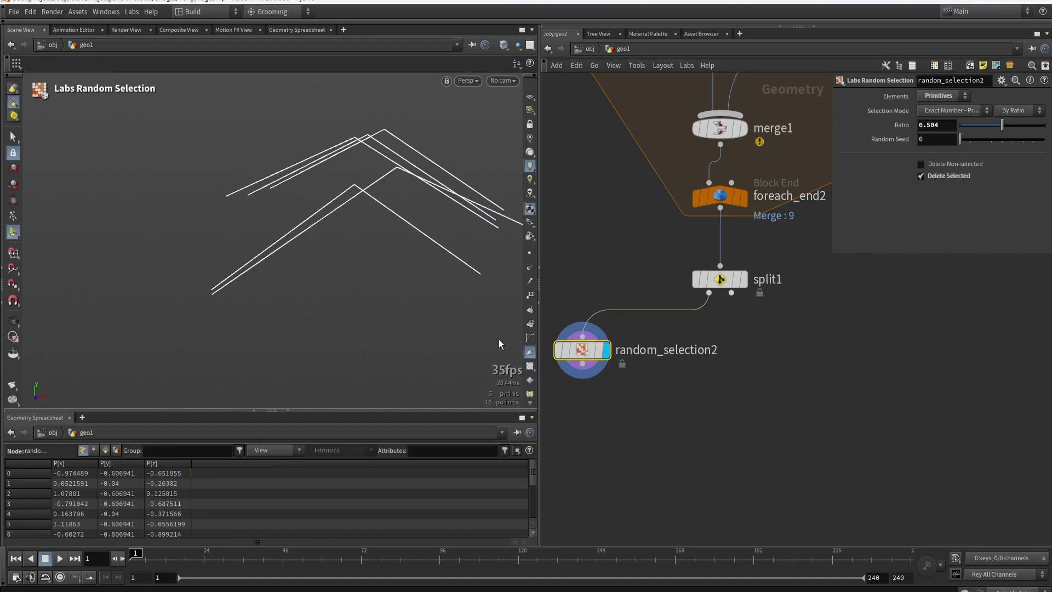
# - Display resample2's line with its points and point numbers shown in the viewport
pyautogui.scroll(-4, 739, 446)
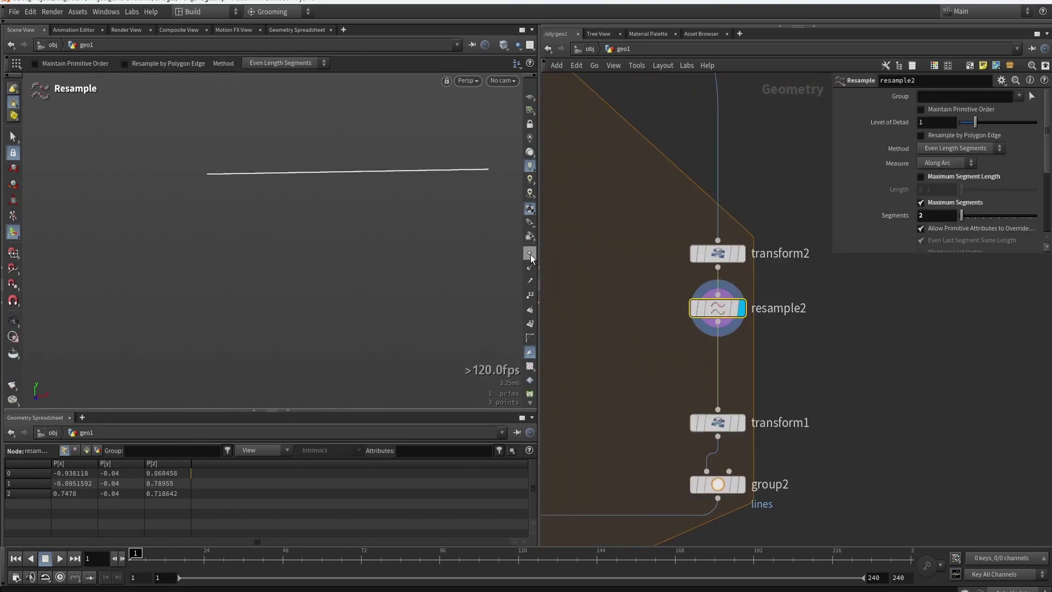
pyautogui.click(529, 295)
# - Copy the convertline1 node, paste it between resample2 and transform1, and display it
pyautogui.scroll(-7, 769, 356)
pyautogui.moveTo(654, 305); pyautogui.dragTo(582, 336, button='middle')
pyautogui.moveTo(645, 159); pyautogui.dragTo(701, 363, button='middle')
pyautogui.scroll(6, 613, 299)
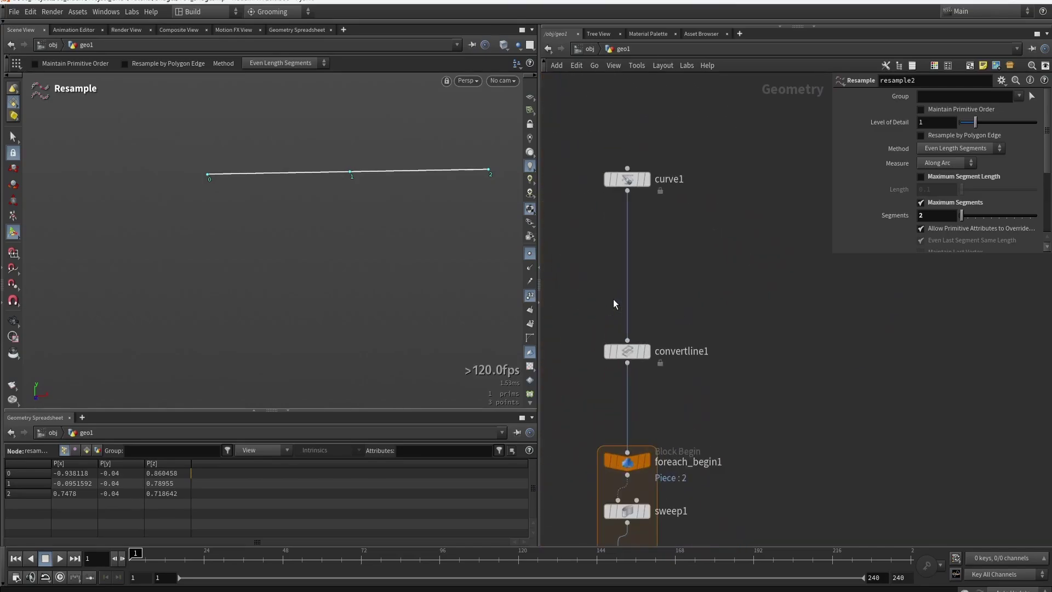
pyautogui.click(627, 351)
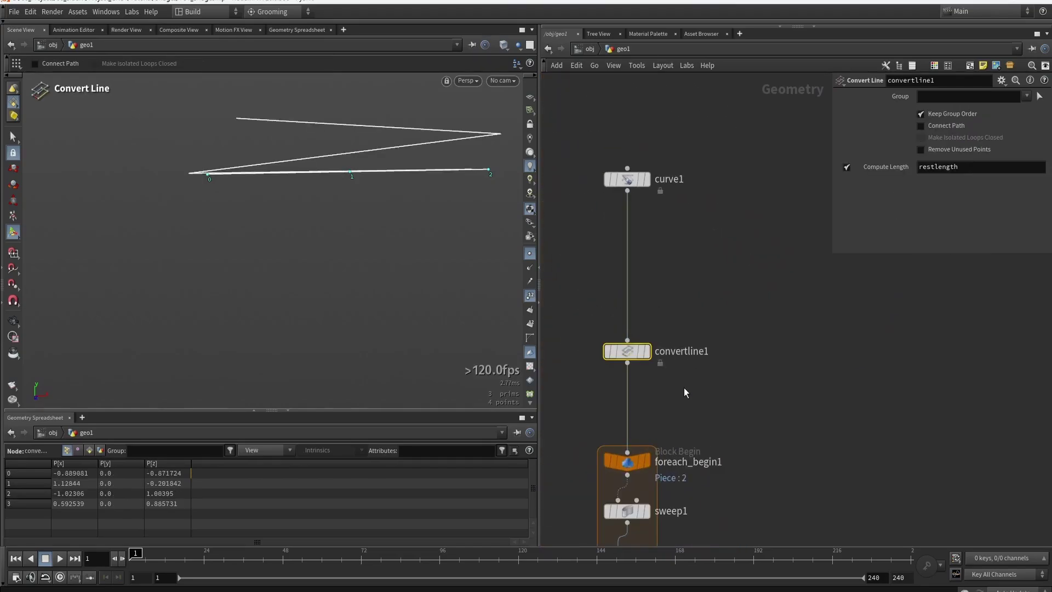
pyautogui.hotkey('ctrl', 'c')
pyautogui.scroll(-3, 743, 361)
pyautogui.scroll(3, 743, 360)
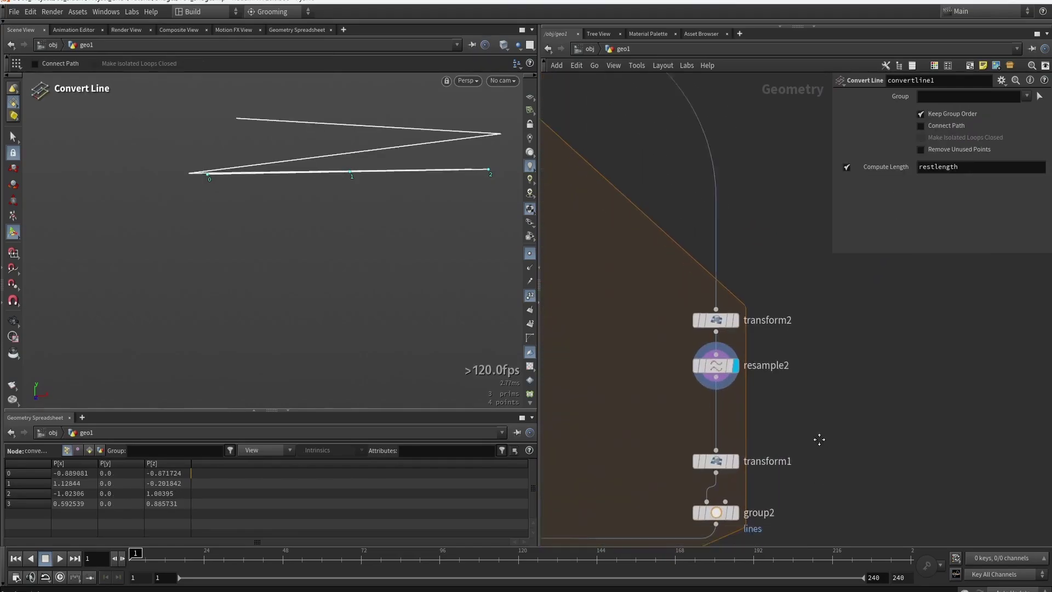
pyautogui.hotkey('ctrl', 'v')
pyautogui.scroll(3, 702, 337)
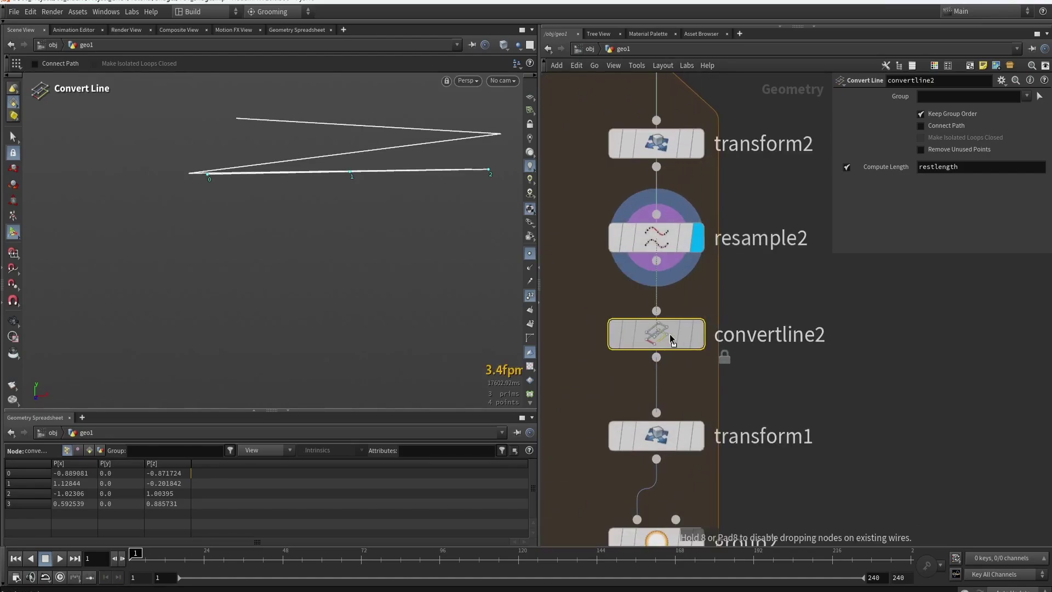
pyautogui.click(660, 338)
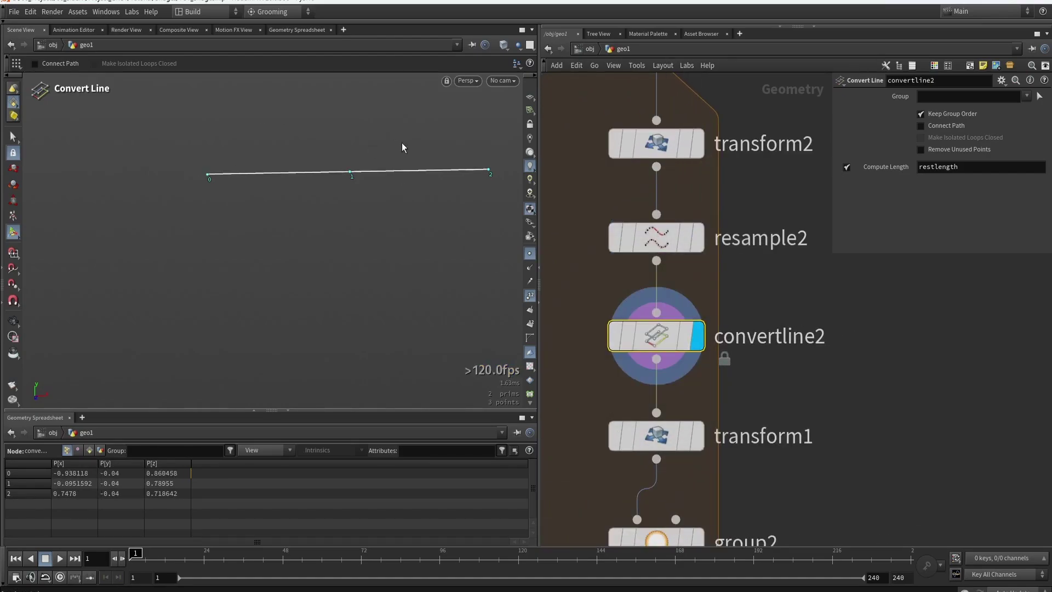
# - Display random_selection2 and set its ratio to 0.686 and its random seed to 110
pyautogui.scroll(-5, 752, 202)
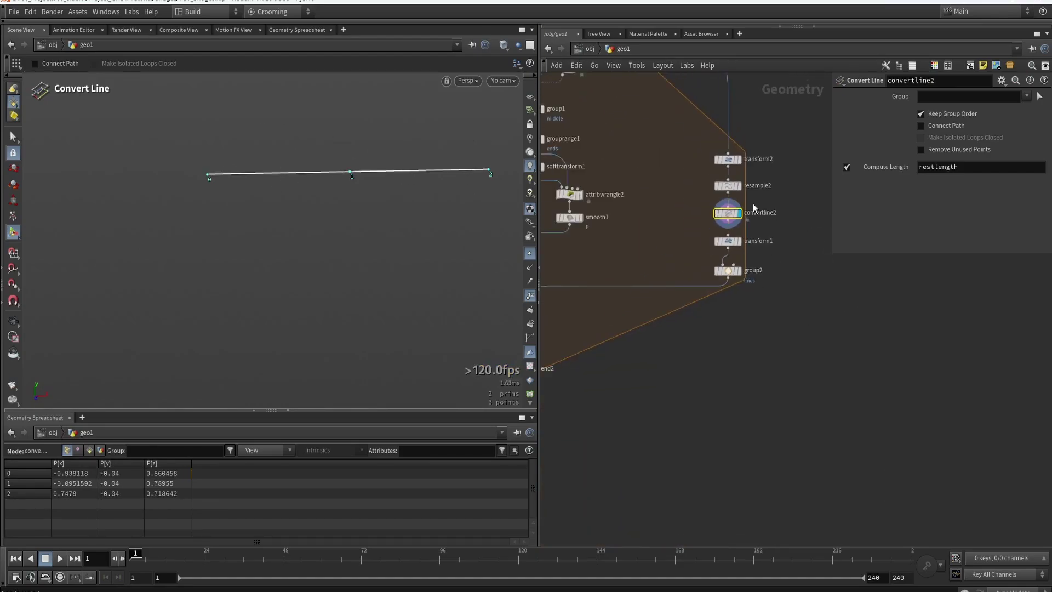
pyautogui.scroll(5, 638, 294)
pyautogui.click(636, 299)
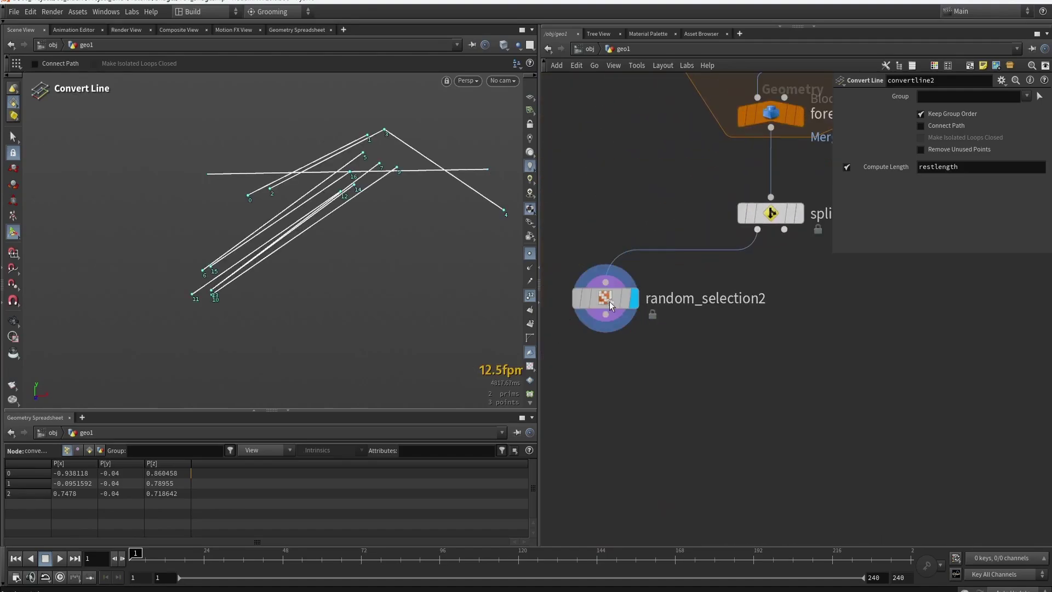
pyautogui.click(609, 300)
pyautogui.moveTo(360, 203); pyautogui.dragTo(375, 262)
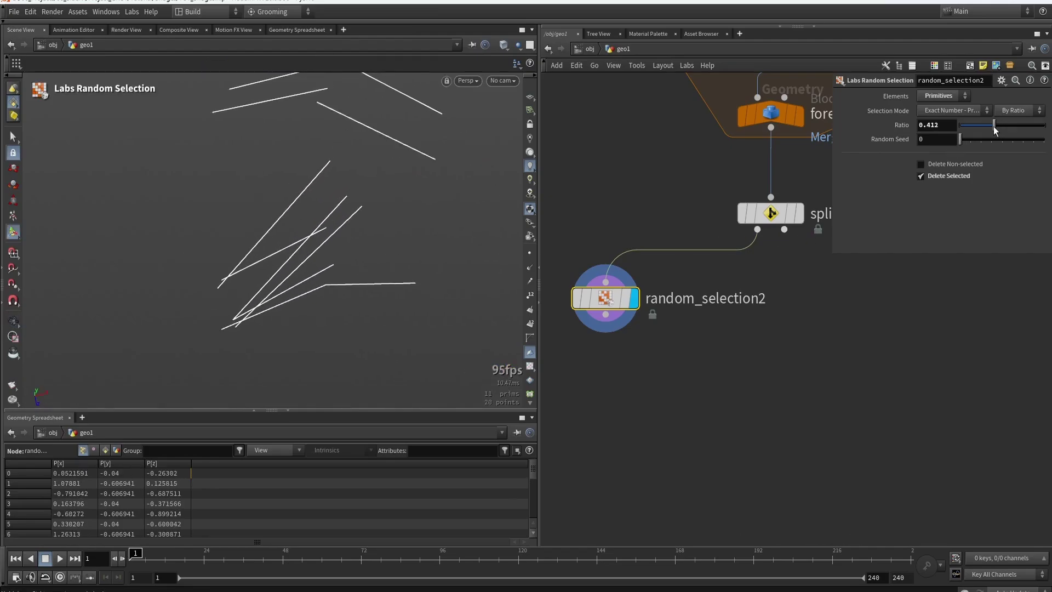
pyautogui.moveTo(994, 126); pyautogui.dragTo(1006, 137)
pyautogui.click(1017, 124)
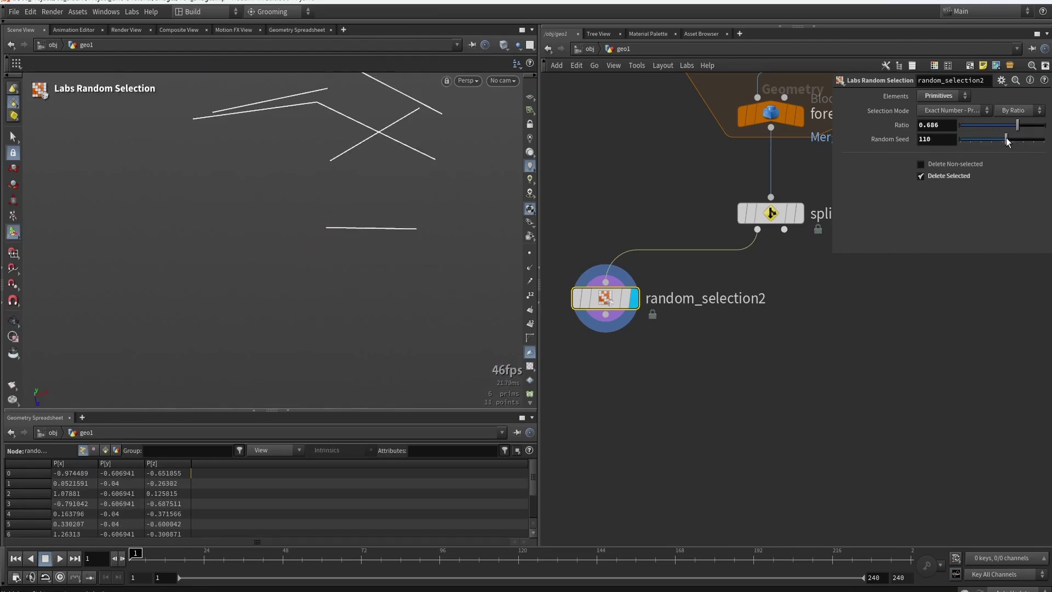
pyautogui.press('Escape')
pyautogui.moveTo(305, 169); pyautogui.dragTo(373, 197)
# - Wire a For-Each Primitive loop after random_selection2, display its end block, and space the two block nodes apart
pyautogui.scroll(-3, 777, 149)
pyautogui.press('Tab')
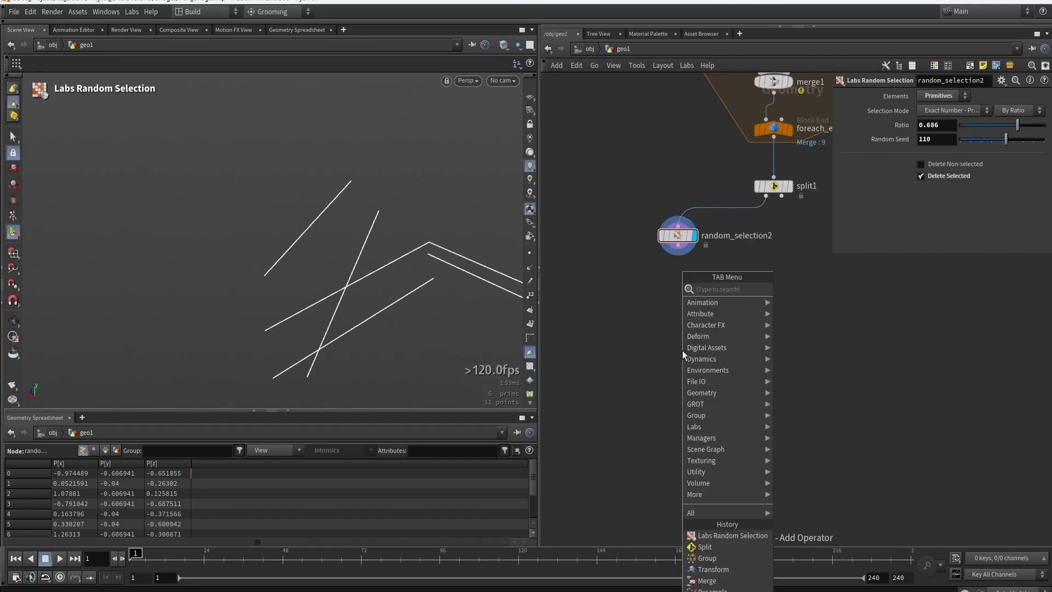
pyautogui.write('fo')
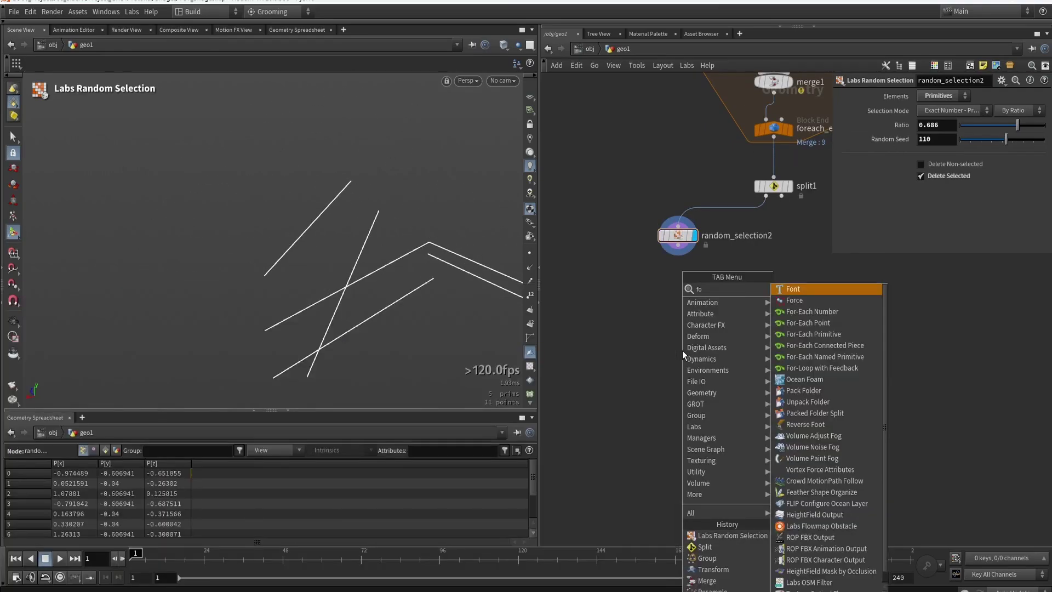
pyautogui.click(802, 334)
pyautogui.click(753, 353)
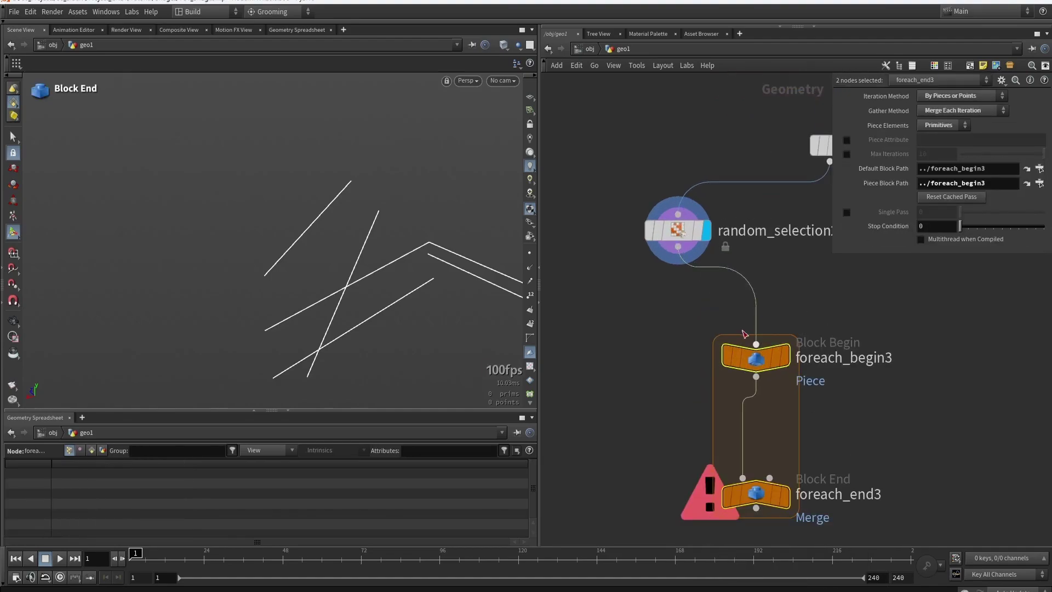
pyautogui.scroll(3, 732, 498)
pyautogui.click(731, 498)
pyautogui.click(731, 498)
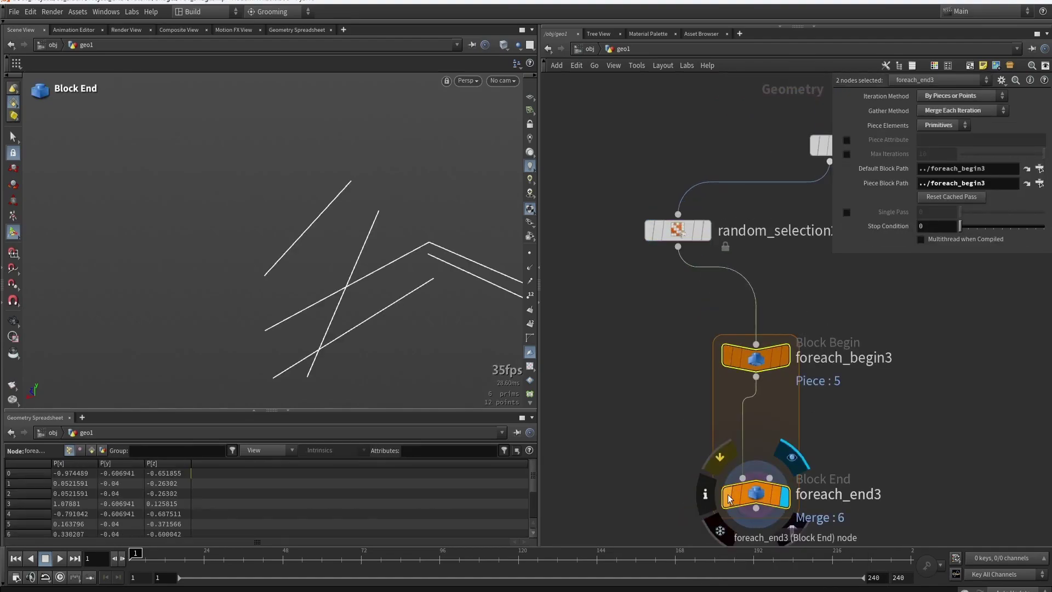
pyautogui.moveTo(664, 445); pyautogui.dragTo(609, 326, button='middle')
pyautogui.moveTo(702, 240); pyautogui.dragTo(613, 223)
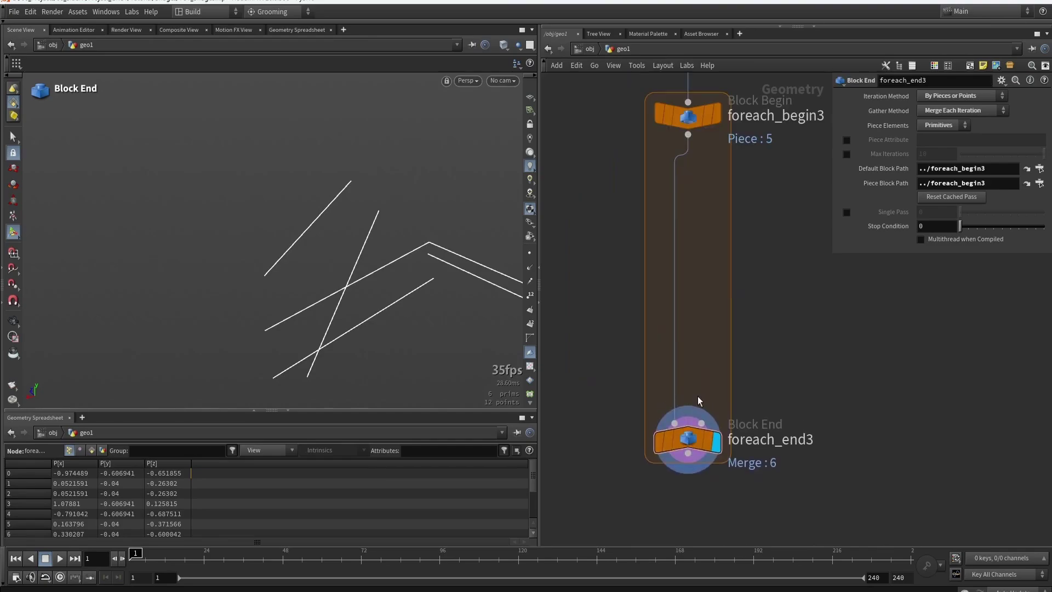
# - Copy pathdeform1, paste it inside the new foreach loop, wire foreach_begin3 into its curve input, and display it
pyautogui.scroll(-5, 701, 385)
pyautogui.scroll(3, 679, 296)
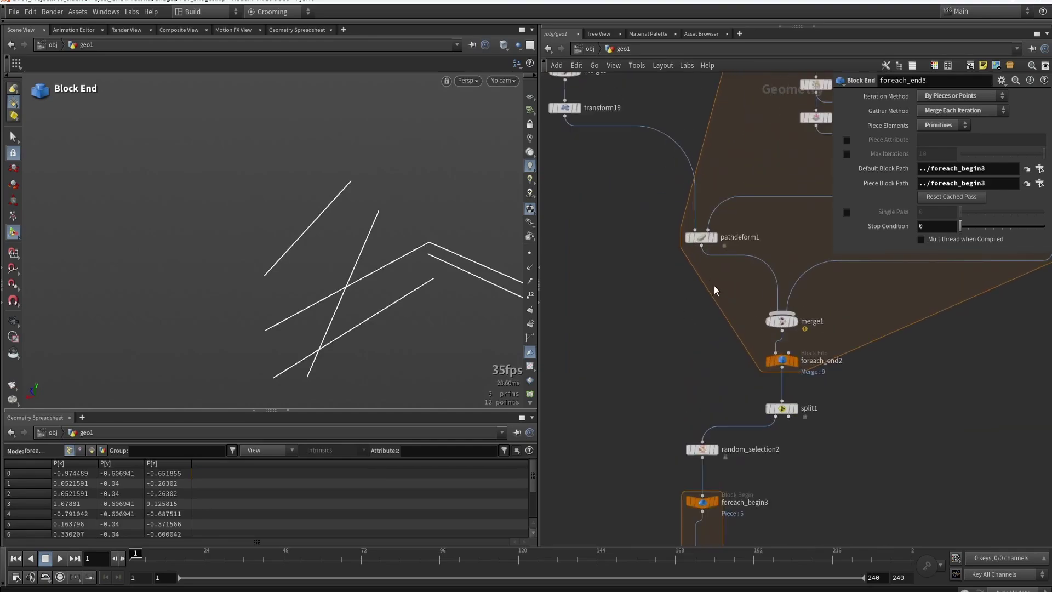
pyautogui.click(702, 237)
pyautogui.hotkey('ctrl', 'c')
pyautogui.moveTo(648, 392); pyautogui.dragTo(682, 197, button='middle')
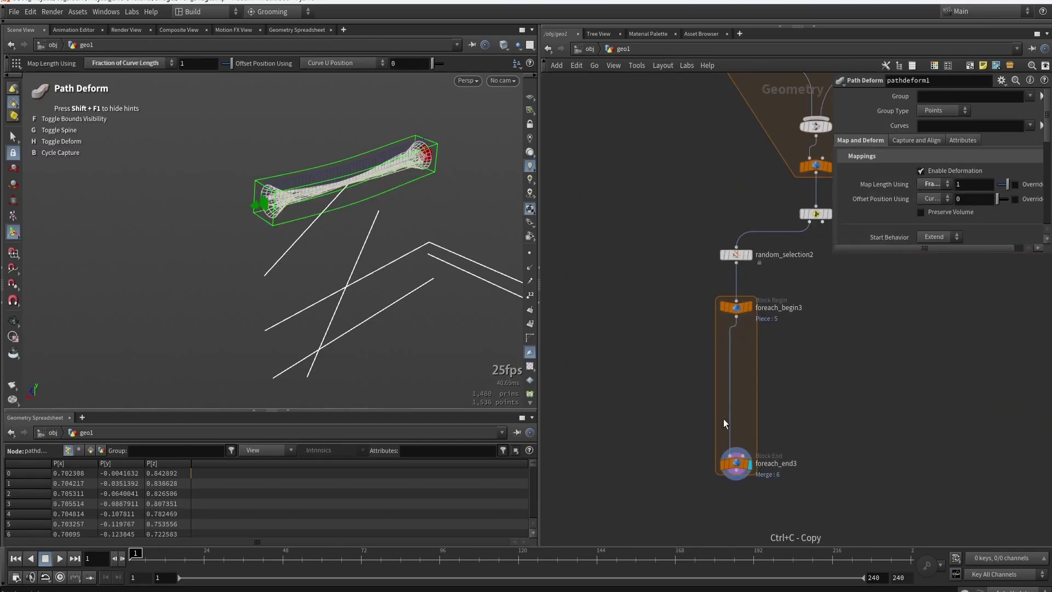
pyautogui.click(723, 418)
pyautogui.hotkey('ctrl', 'v')
pyautogui.scroll(3, 716, 343)
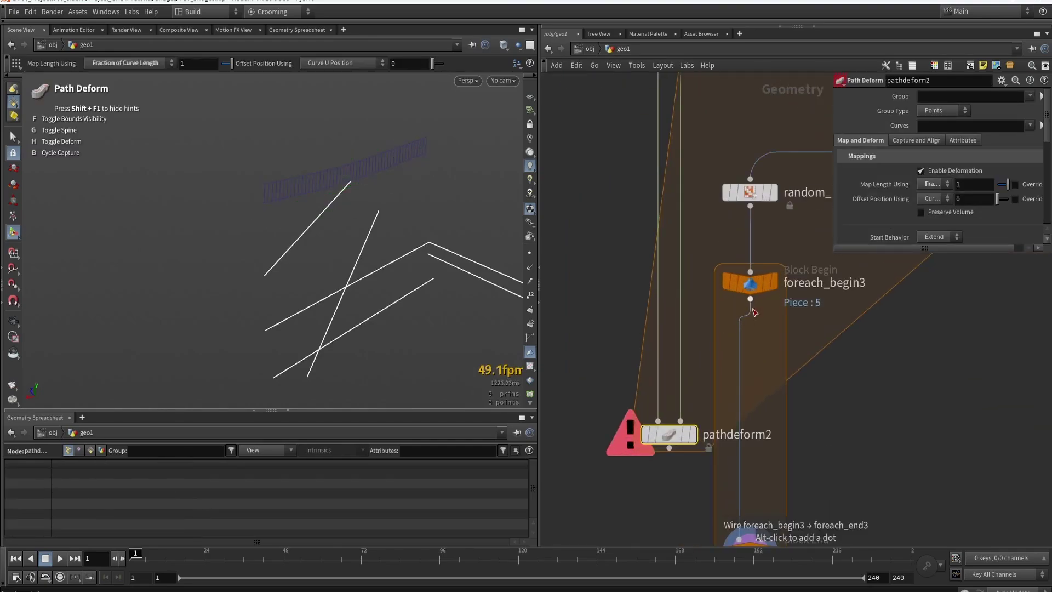
pyautogui.moveTo(750, 301); pyautogui.dragTo(683, 416)
pyautogui.click(696, 436)
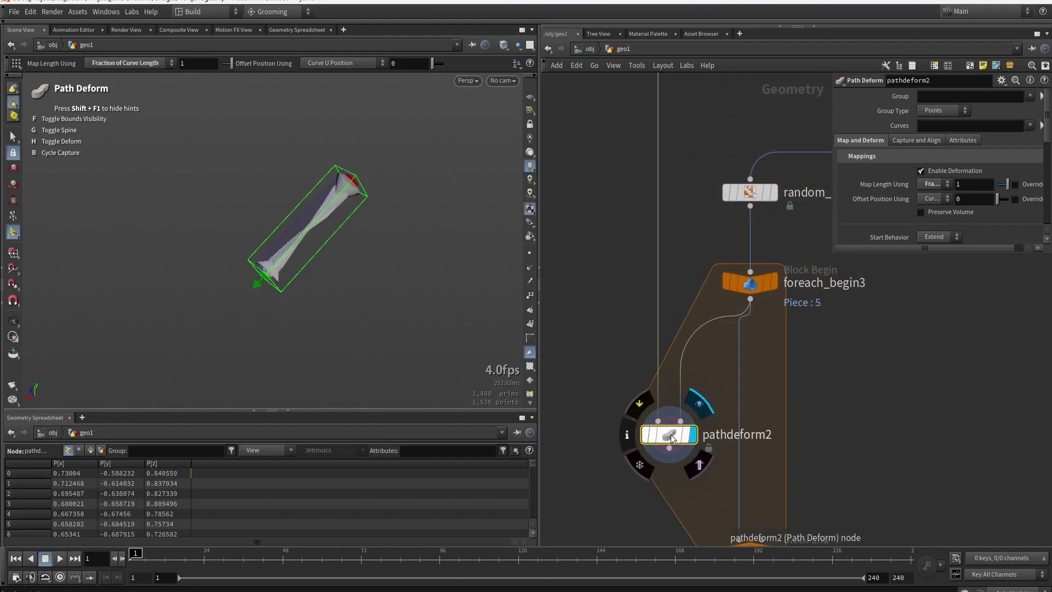
pyautogui.click(692, 435)
pyautogui.moveTo(305, 224); pyautogui.dragTo(236, 175)
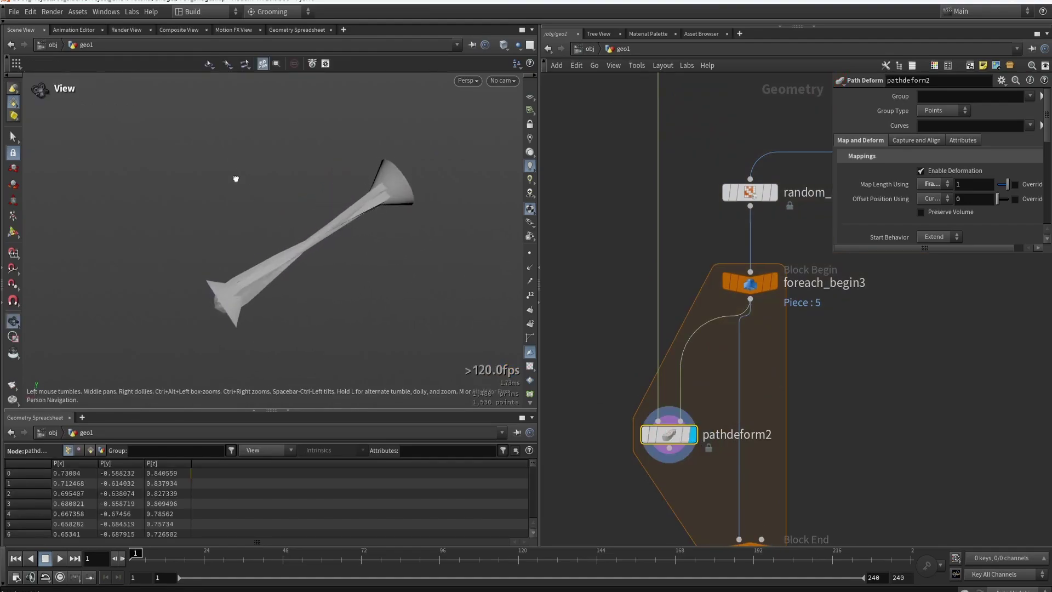
pyautogui.press('Return')
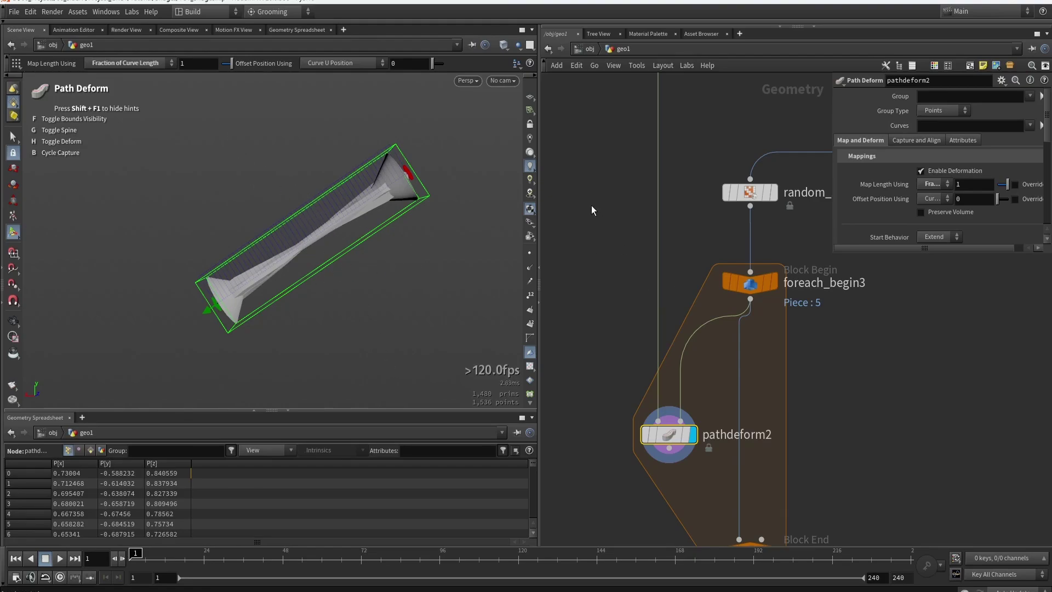
# - Add a Clip node to the geometry feeding pathdeform2, wire pathdeform2 into foreach_end3, and display the loop's end block
pyautogui.scroll(-3, 658, 296)
pyautogui.press('Tab')
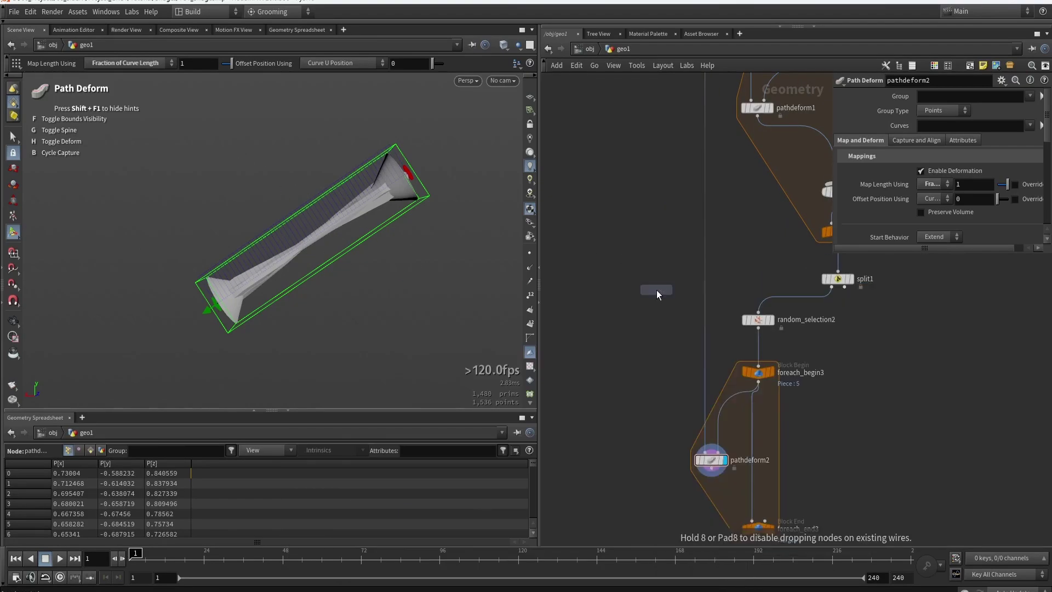
pyautogui.click(656, 290)
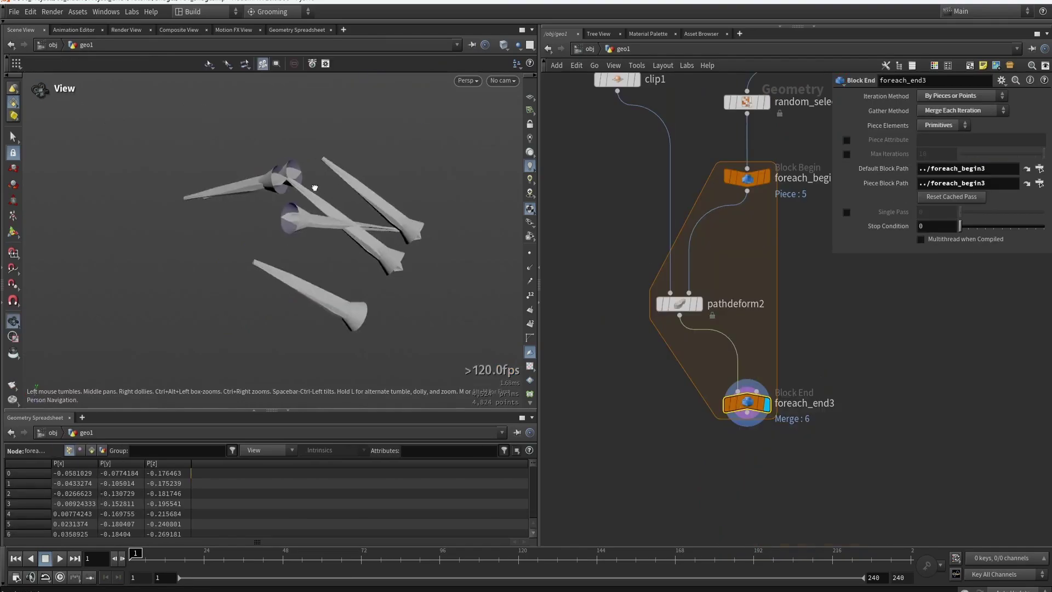
pyautogui.moveTo(317, 183); pyautogui.dragTo(297, 218)
pyautogui.scroll(4, 297, 218)
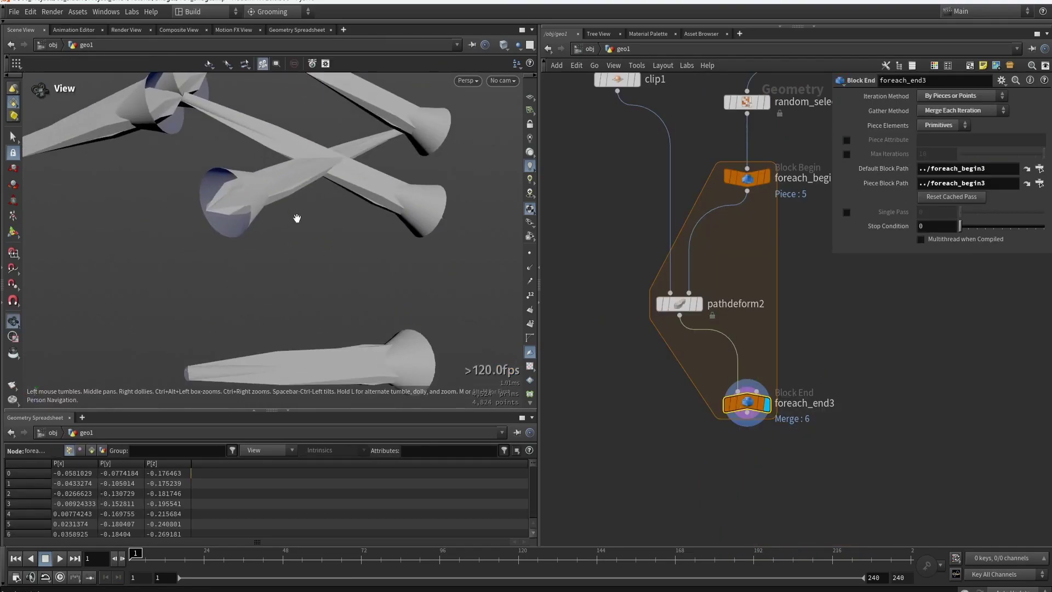
pyautogui.scroll(-4, 297, 218)
pyautogui.press('Return')
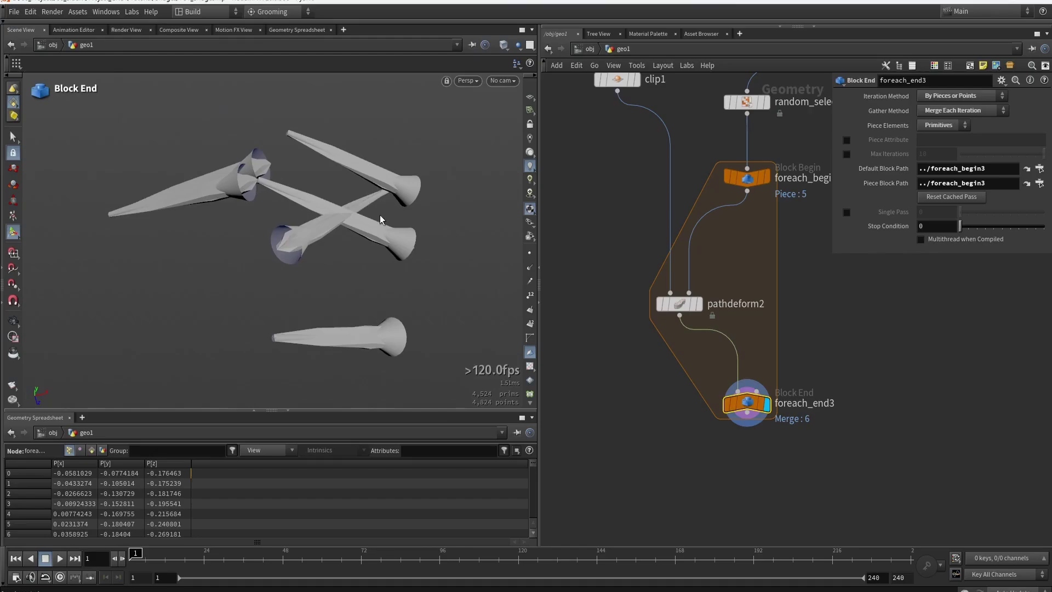
pyautogui.keyDown('alt'); pyautogui.moveTo(303, 188); pyautogui.dragTo(294, 134); pyautogui.keyUp('alt')
pyautogui.scroll(-3, 876, 367)
# - Merge foreach_end3 with split1's second output in a new Merge node and display the combined supports
pyautogui.moveTo(918, 388); pyautogui.dragTo(774, 338, button='middle')
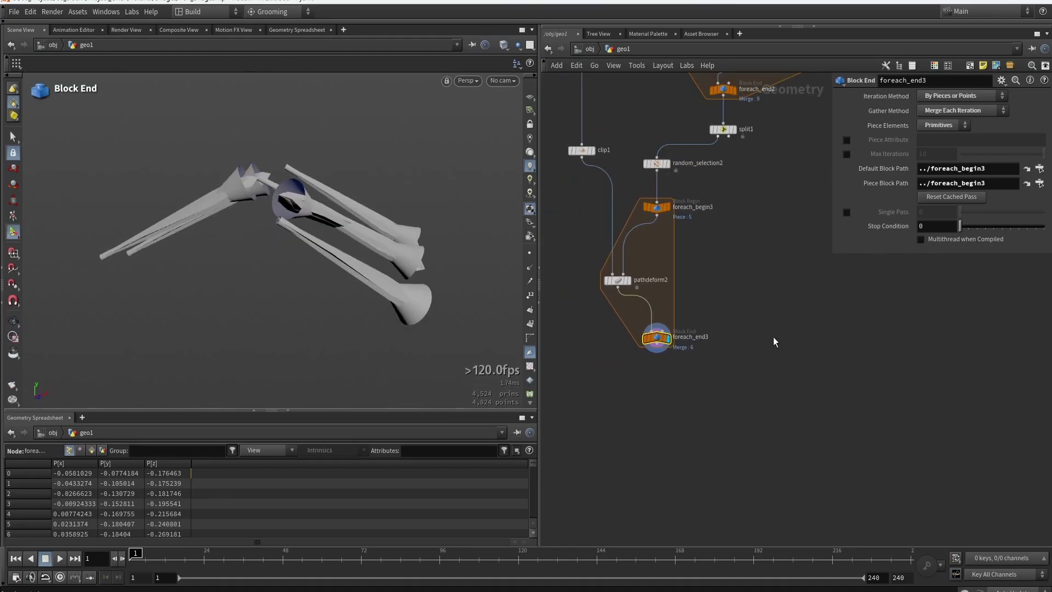
pyautogui.press('Tab')
pyautogui.write('merge')
pyautogui.press('Return')
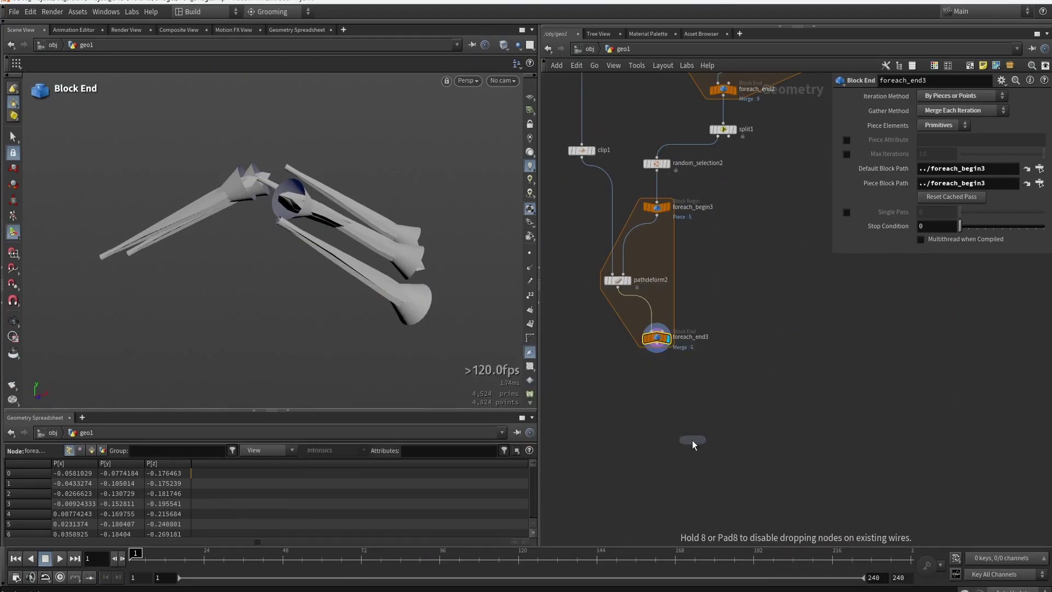
pyautogui.click(692, 440)
pyautogui.moveTo(659, 352); pyautogui.dragTo(693, 432)
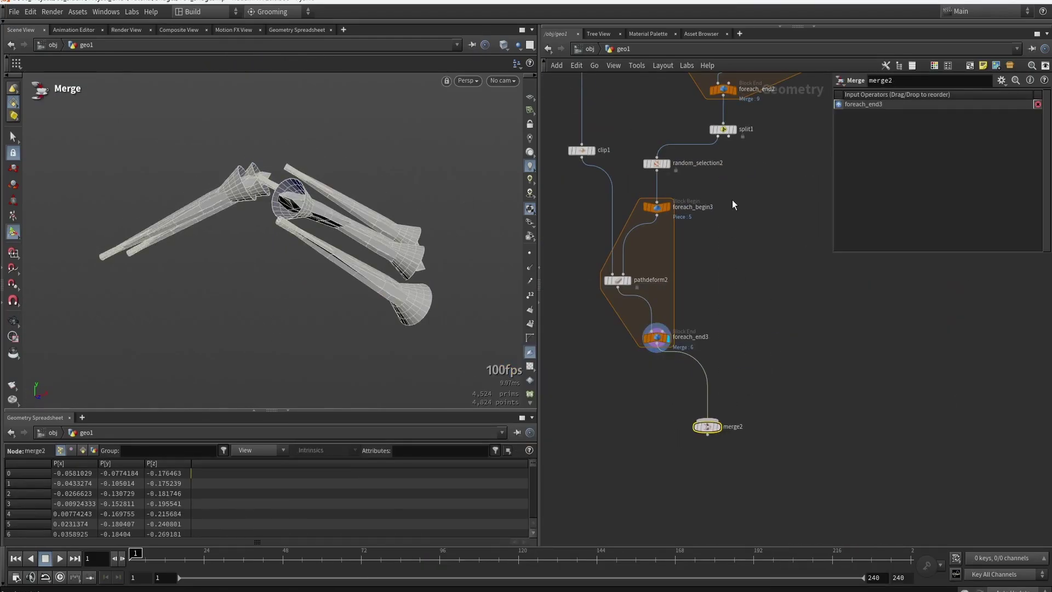
pyautogui.click(728, 137)
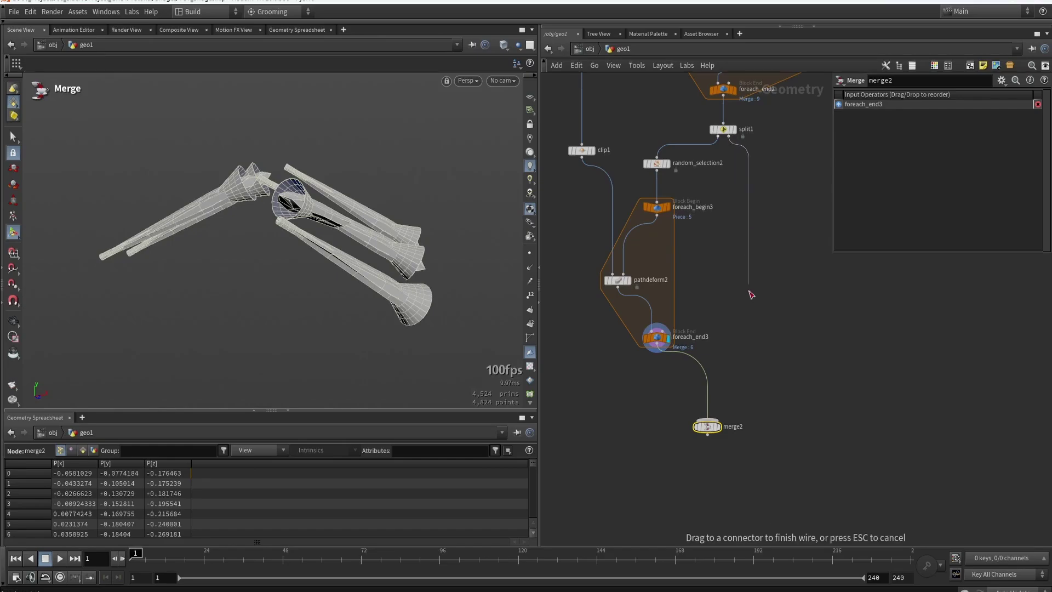
pyautogui.click(730, 427)
pyautogui.scroll(3, 707, 437)
pyautogui.press('Escape')
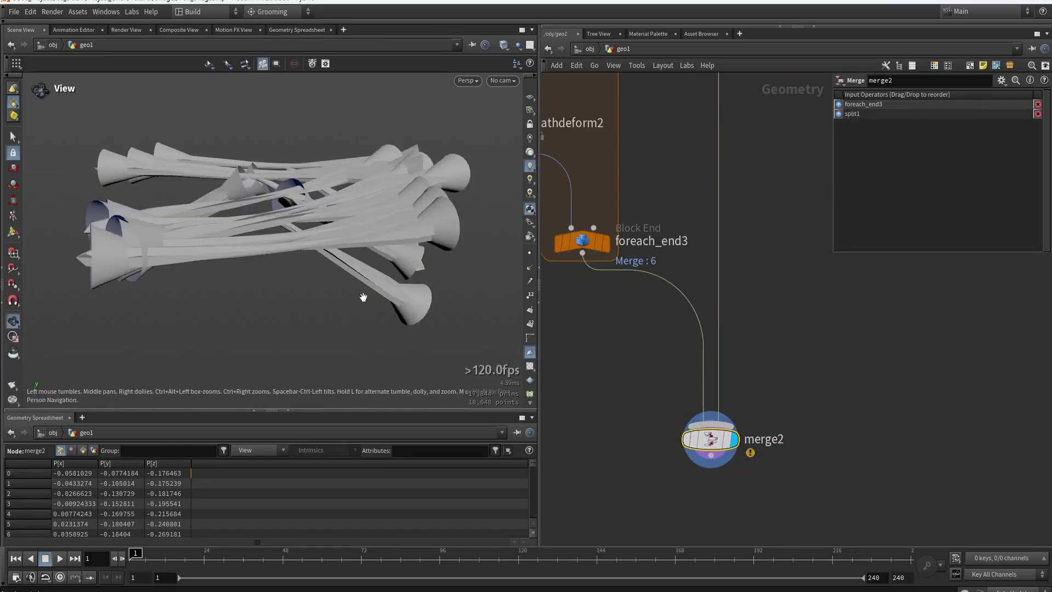
pyautogui.moveTo(363, 297); pyautogui.dragTo(207, 312)
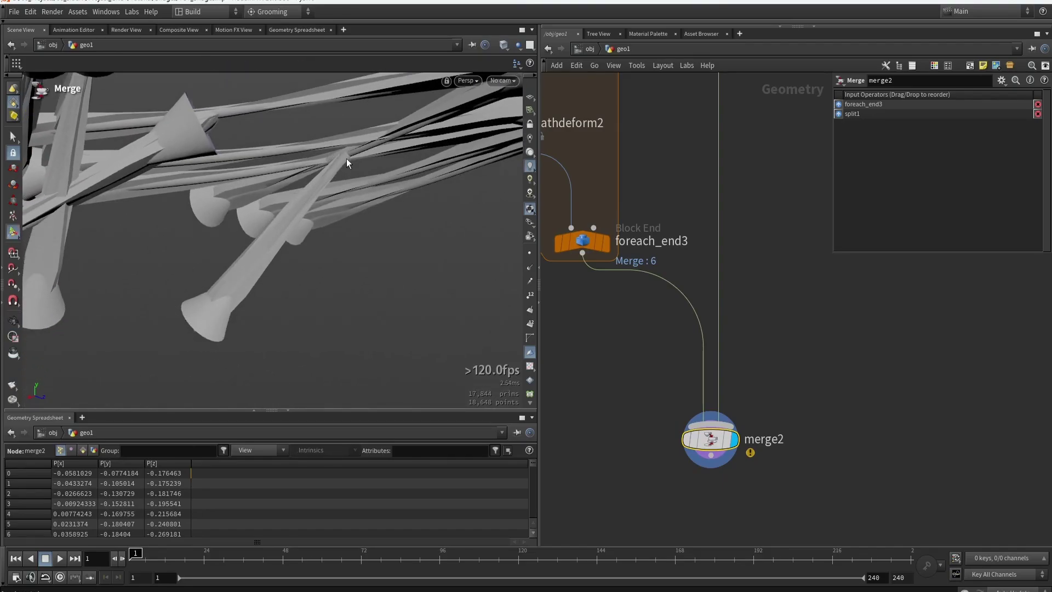
pyautogui.keyDown('alt'); pyautogui.moveTo(346, 164); pyautogui.dragTo(324, 210); pyautogui.keyUp('alt')
pyautogui.scroll(-7, 734, 258)
# - Move the transform2-to-transform1 chain of four nodes up to free space below it, and display transform1
pyautogui.moveTo(755, 232); pyautogui.dragTo(737, 339, button='middle')
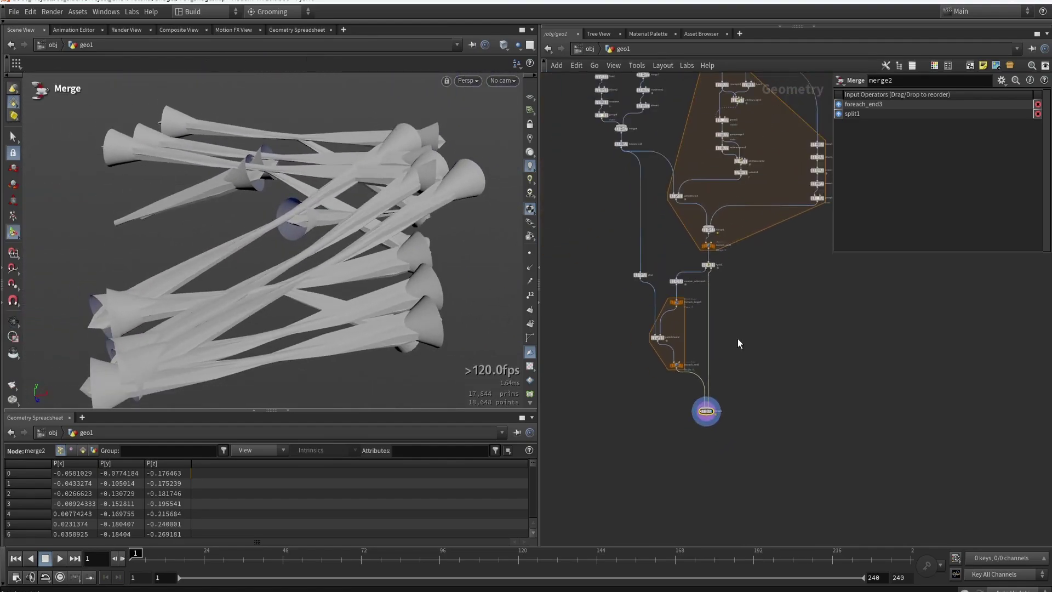
pyautogui.scroll(-1, 737, 339)
pyautogui.scroll(7, 785, 161)
pyautogui.moveTo(786, 161); pyautogui.dragTo(743, 275, button='middle')
pyautogui.moveTo(743, 275); pyautogui.dragTo(791, 350)
pyautogui.moveTo(829, 431); pyautogui.dragTo(804, 248)
pyautogui.scroll(4, 803, 245)
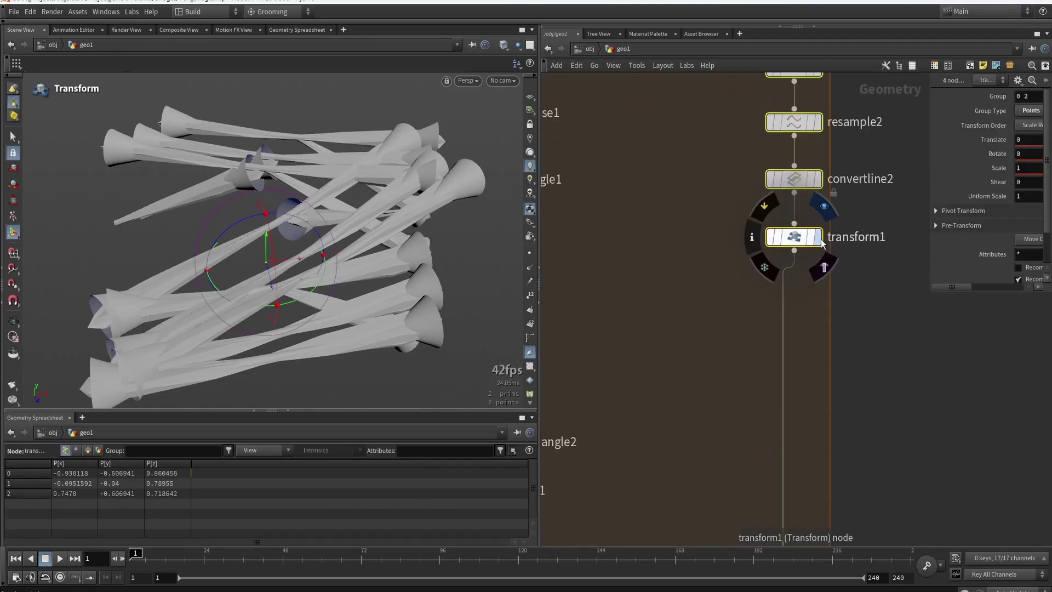
pyautogui.click(817, 240)
pyautogui.click(798, 239)
pyautogui.keyDown('alt'); pyautogui.moveTo(401, 274); pyautogui.dragTo(394, 221, button='middle'); pyautogui.keyUp('alt')
pyautogui.press('Return')
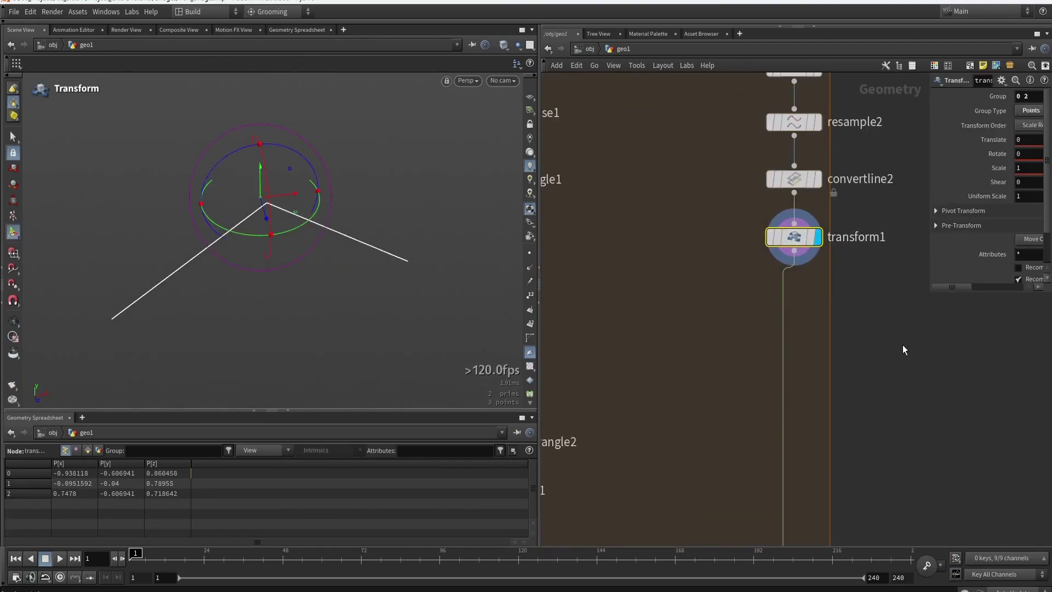
# - Add a Blast node between transform1 and group2, with group 1 and Delete Non Selected enabled
pyautogui.press('Tab')
pyautogui.write('blas')
pyautogui.press('Return')
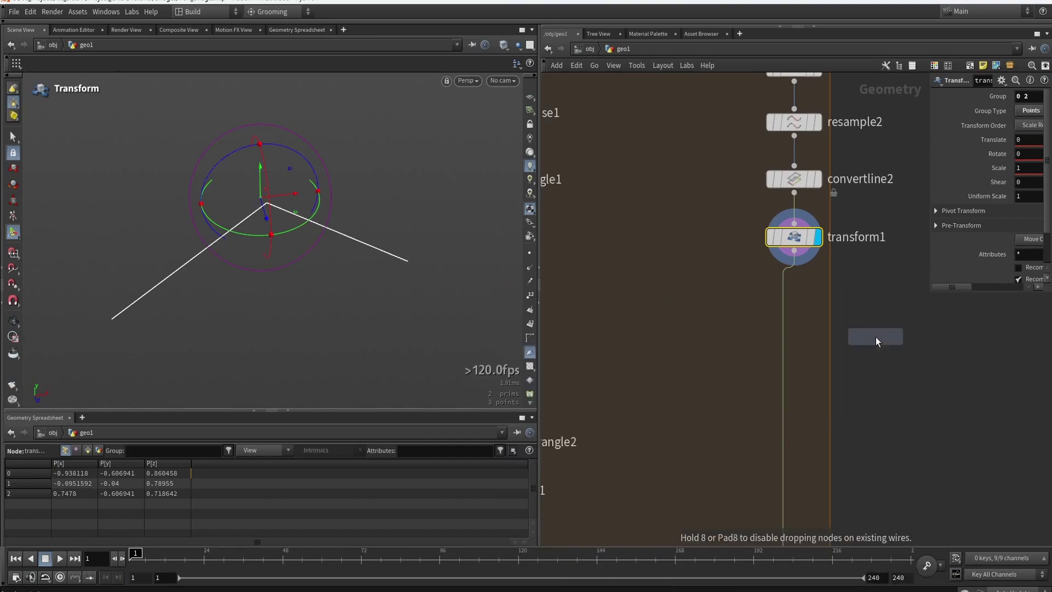
pyautogui.click(875, 337)
pyautogui.scroll(2, 828, 290)
pyautogui.moveTo(840, 291); pyautogui.dragTo(807, 362)
pyautogui.click(952, 371)
pyautogui.moveTo(930, 291); pyautogui.dragTo(811, 303)
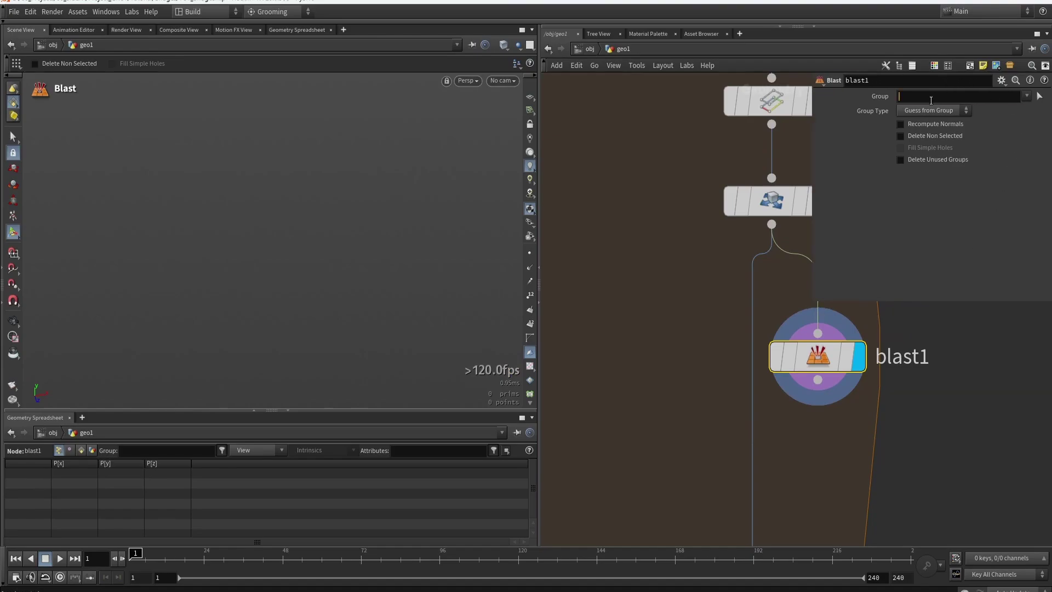
pyautogui.click(917, 135)
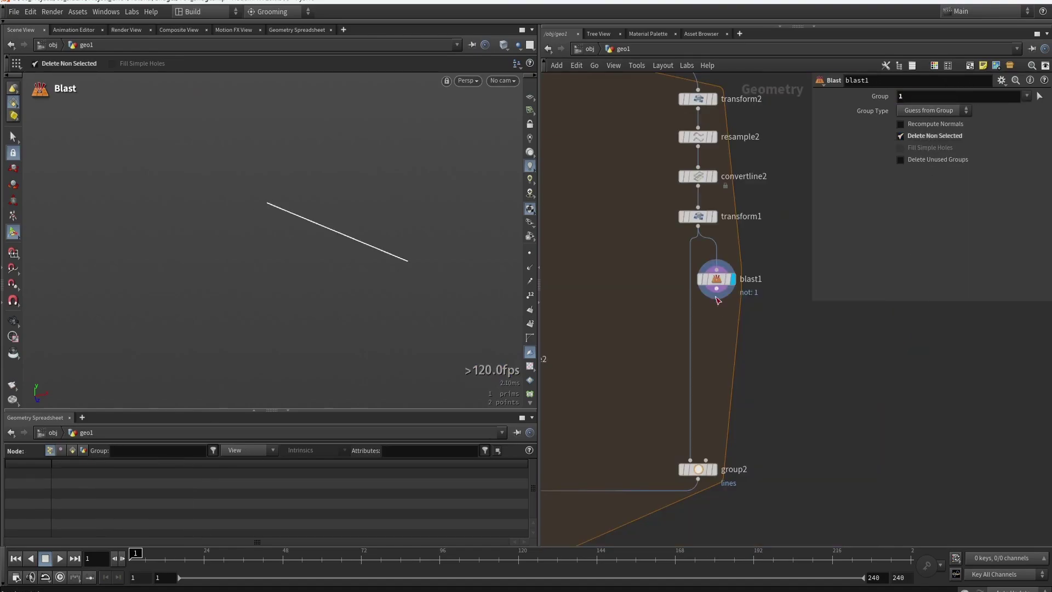
pyautogui.moveTo(716, 288); pyautogui.dragTo(667, 439)
# - Bypass random_selection2 and display foreach_end3 to inspect the half supports
pyautogui.moveTo(658, 423); pyautogui.dragTo(728, 325, button='middle')
pyautogui.scroll(-7, 728, 324)
pyautogui.scroll(9, 644, 430)
pyautogui.click(657, 533)
pyautogui.keyDown('alt'); pyautogui.moveTo(351, 274); pyautogui.dragTo(355, 228); pyautogui.keyUp('alt')
pyautogui.scroll(3, 349, 228)
pyautogui.scroll(-3, 349, 228)
pyautogui.keyDown('alt'); pyautogui.moveTo(359, 232); pyautogui.dragTo(348, 219, button='middle'); pyautogui.keyUp('alt')
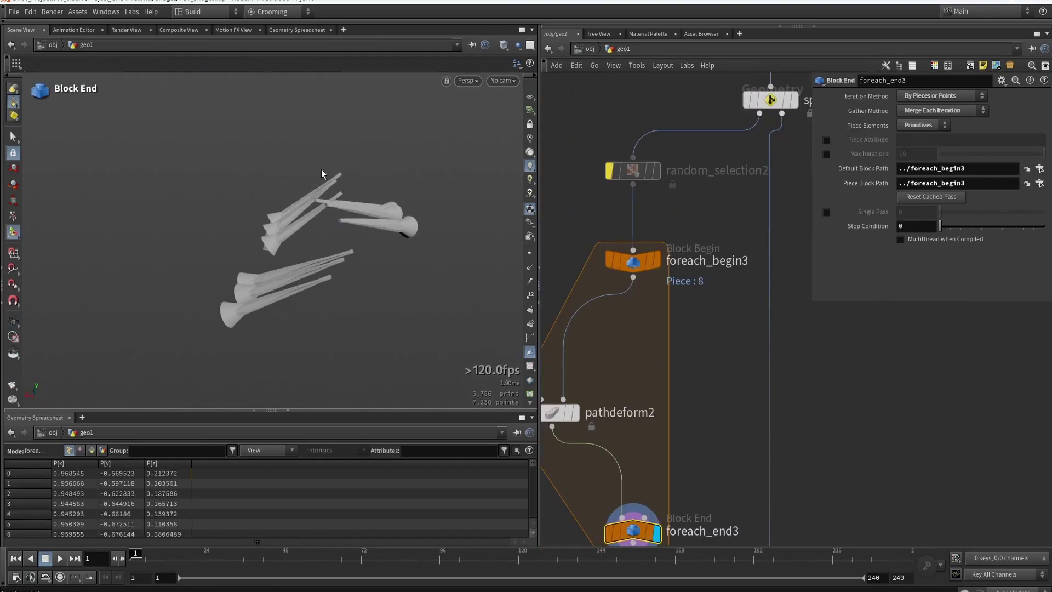
pyautogui.scroll(-6, 771, 318)
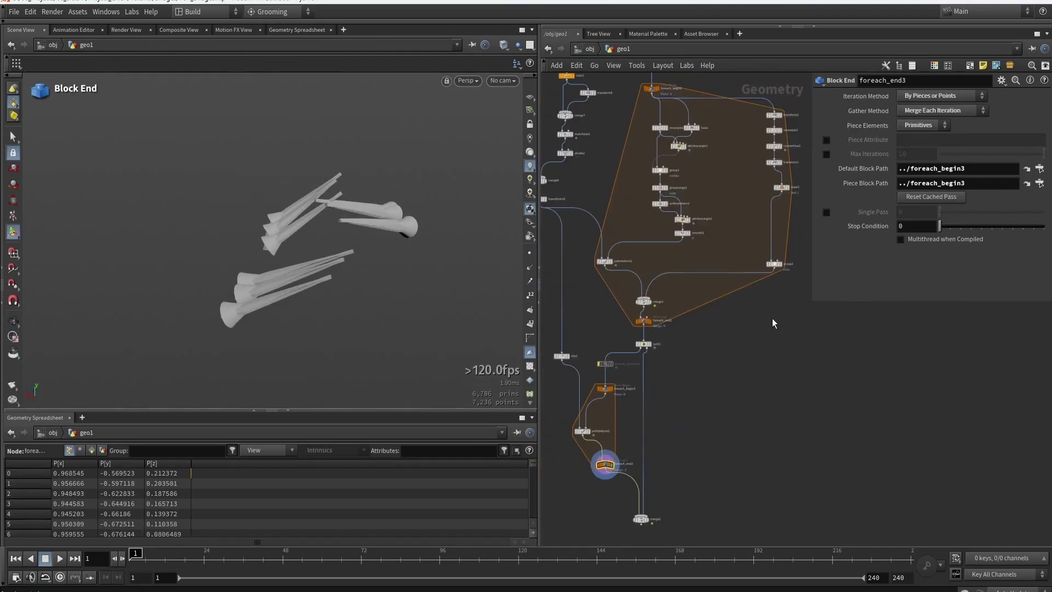
# - Display blast1 and template transform1 so the full bent line serves as a reference
pyautogui.scroll(8, 718, 259)
pyautogui.moveTo(751, 261)
pyautogui.moveTo(751, 261); pyautogui.dragTo(722, 259)
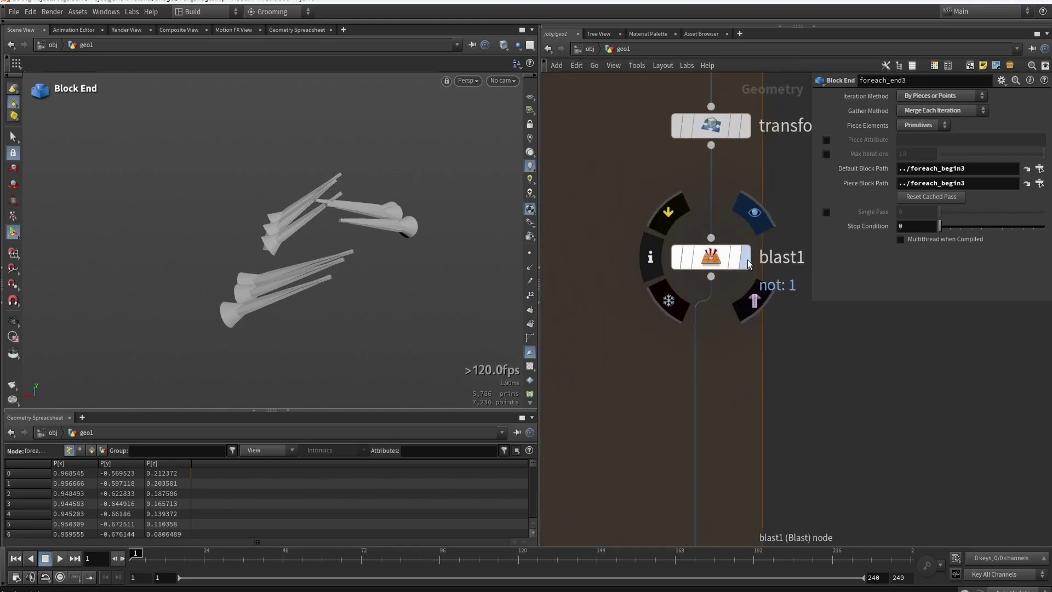
pyautogui.click(744, 257)
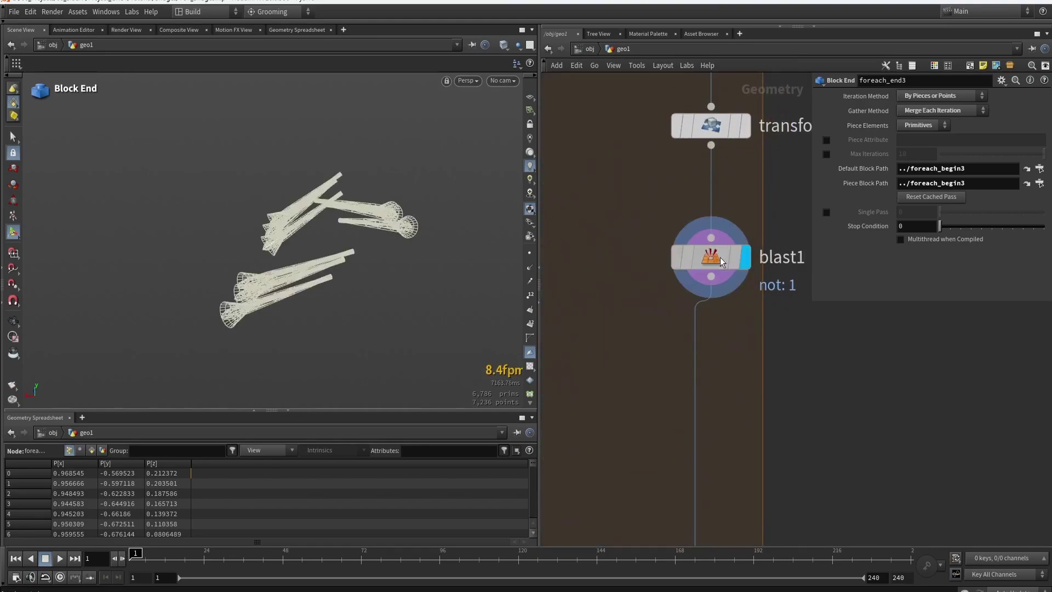
pyautogui.click(735, 126)
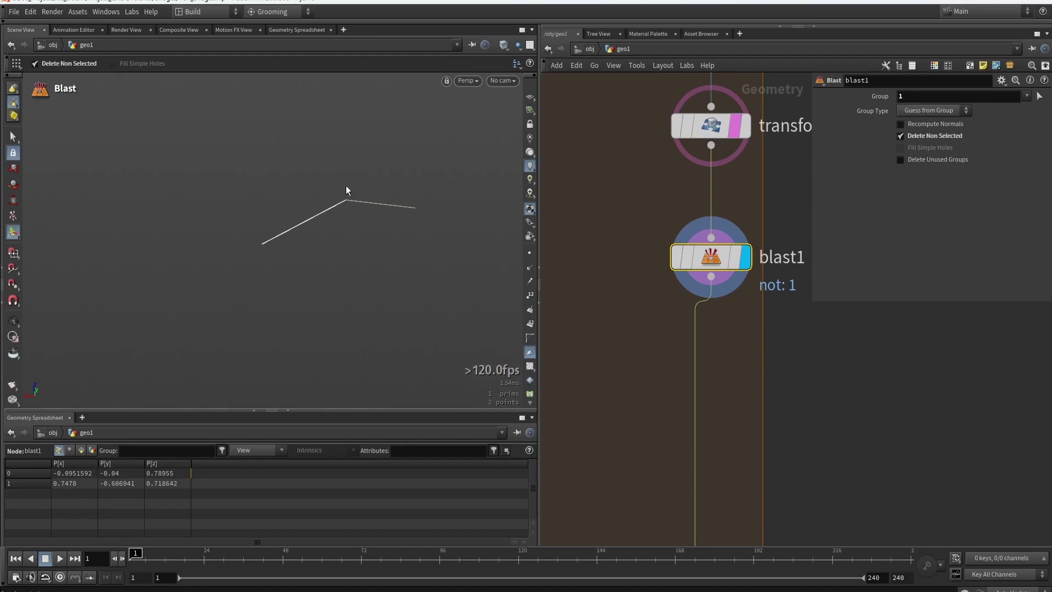
# - Wire a new Transform node after blast1, display it, and try rotating the line about the Y axis
pyautogui.press('Tab')
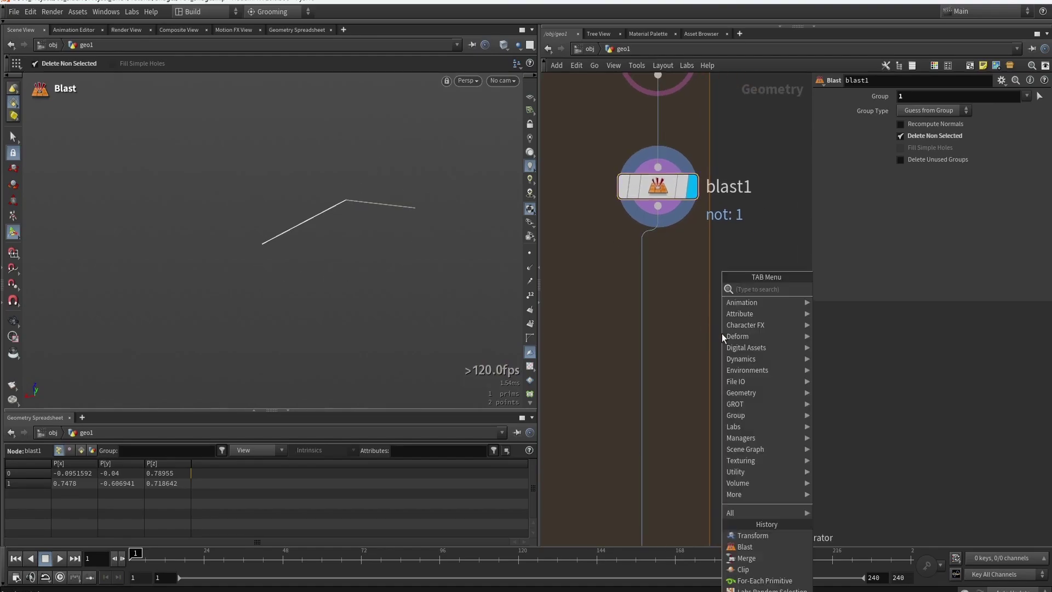
pyautogui.write('transform')
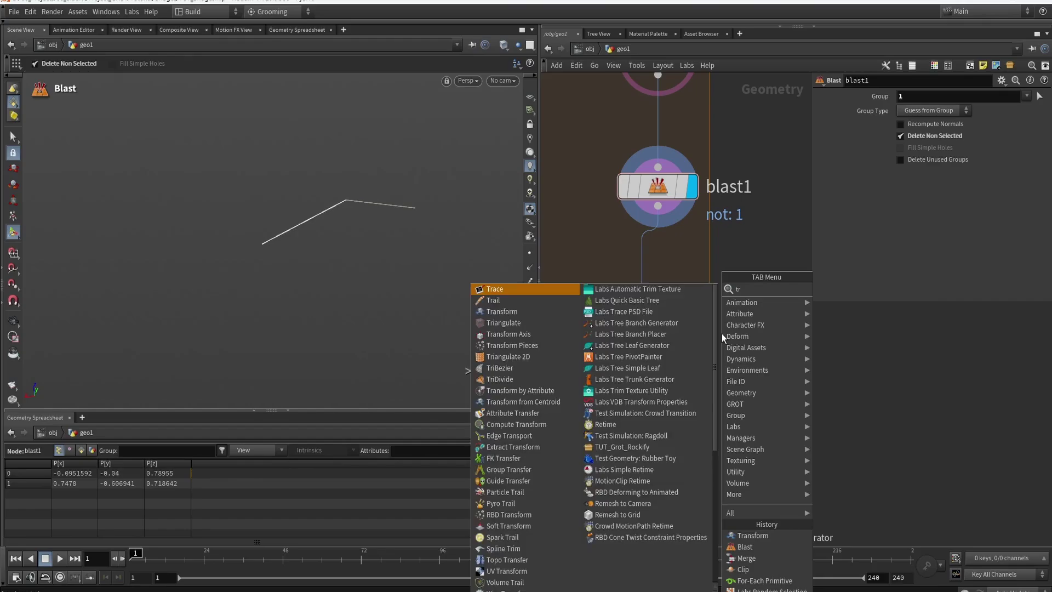
pyautogui.press('Return')
pyautogui.click(704, 275)
pyautogui.moveTo(658, 206); pyautogui.dragTo(704, 257)
pyautogui.click(739, 280)
pyautogui.moveTo(386, 319); pyautogui.dragTo(254, 245)
pyautogui.hotkey('ctrl', 'z')
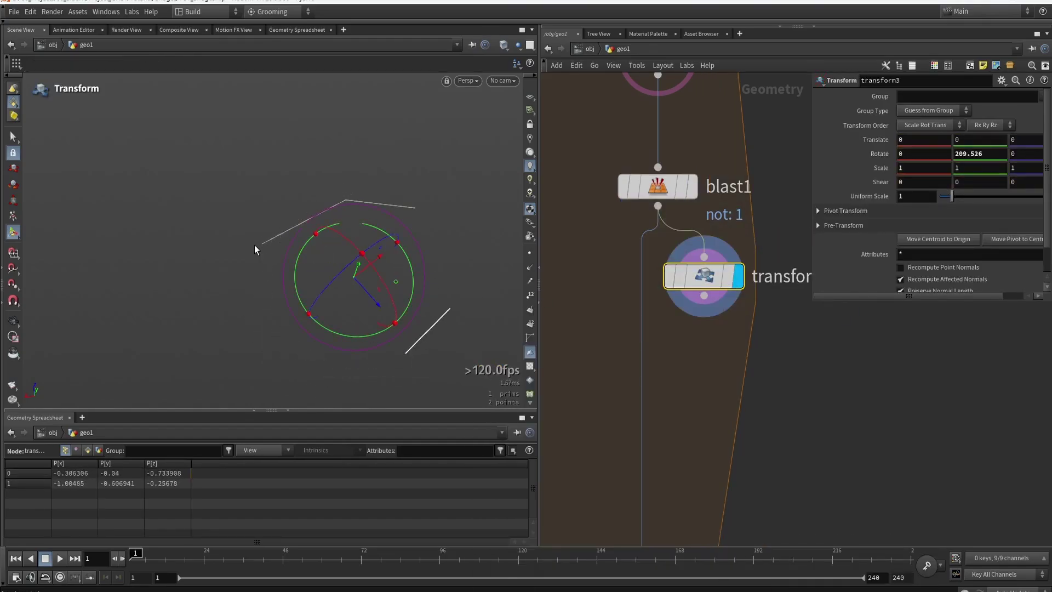
# - Set the X Pivot Translate of transform3 to the expression point(0,0,"P",0)
pyautogui.click(825, 215)
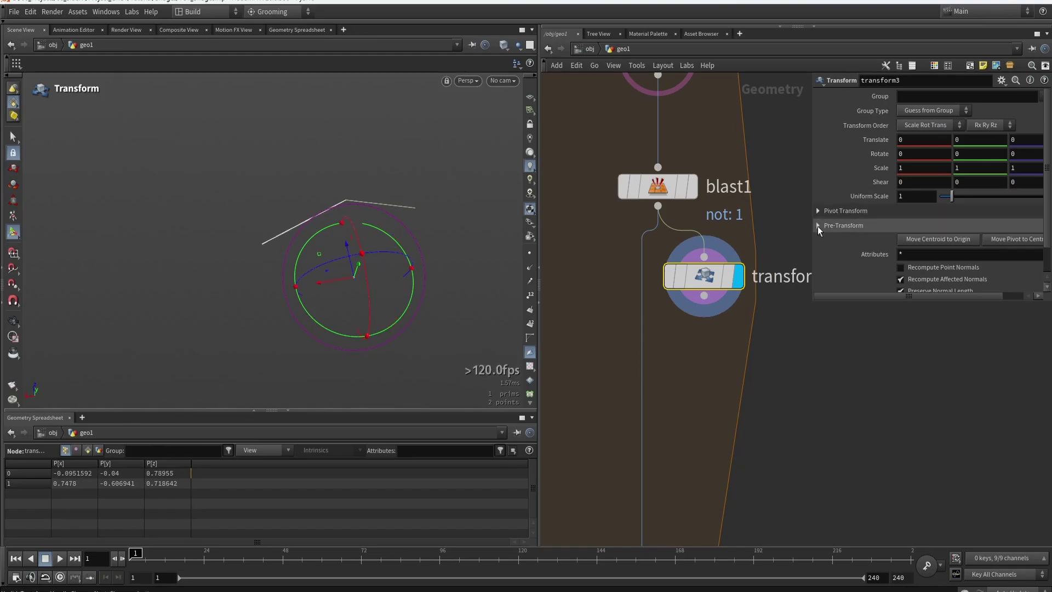
pyautogui.moveTo(812, 301); pyautogui.dragTo(727, 374)
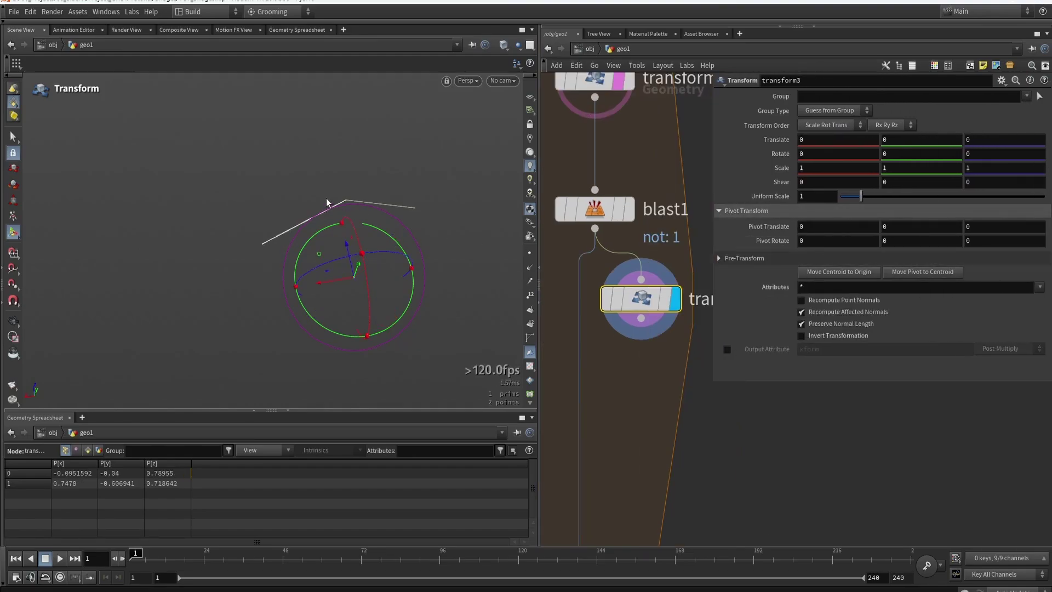
pyautogui.scroll(3, 342, 196)
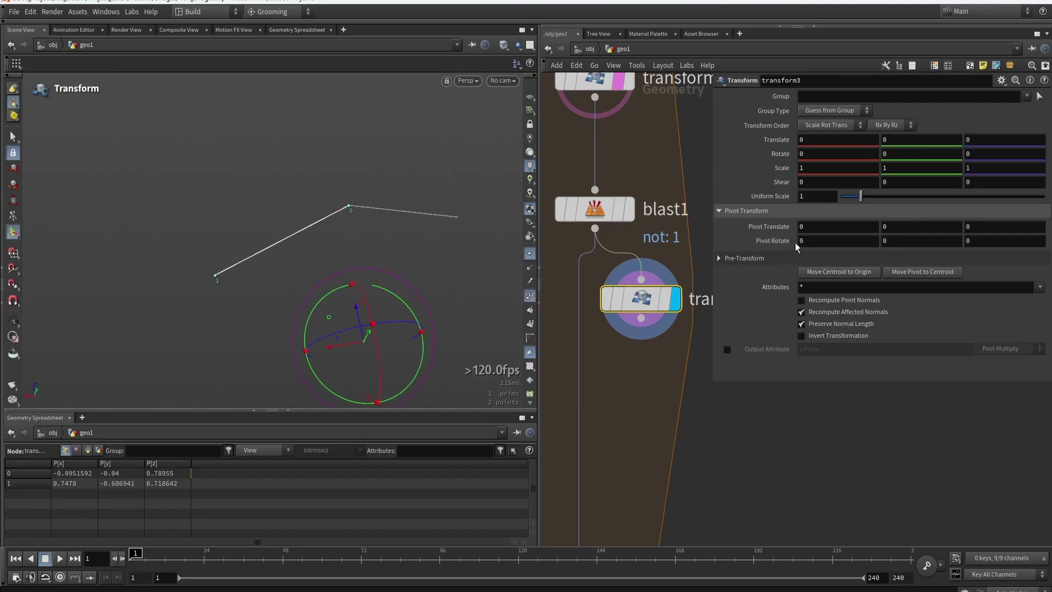
pyautogui.write('po')
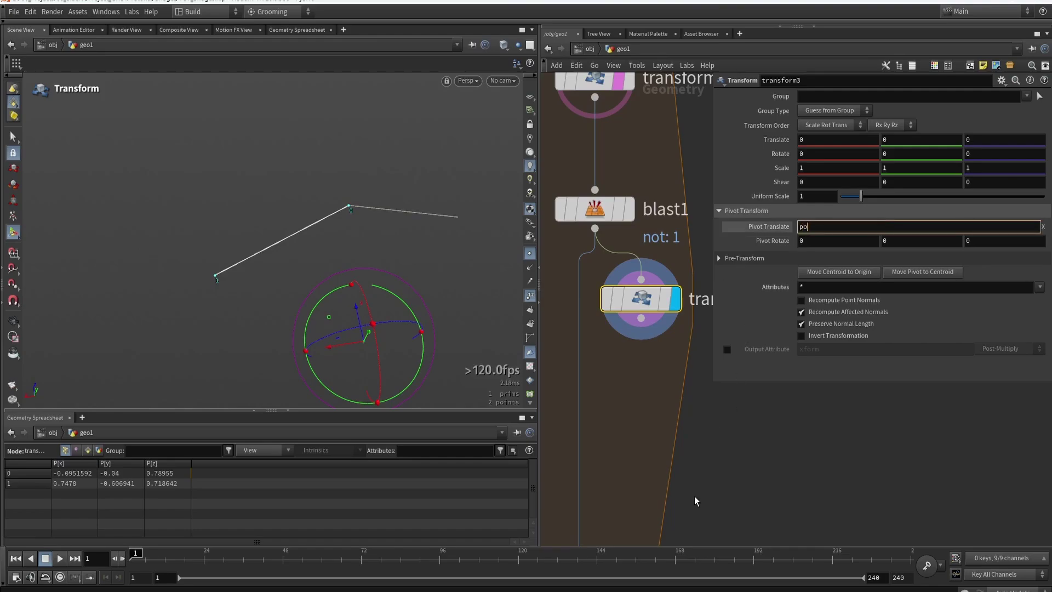
pyautogui.write('int(0,0')
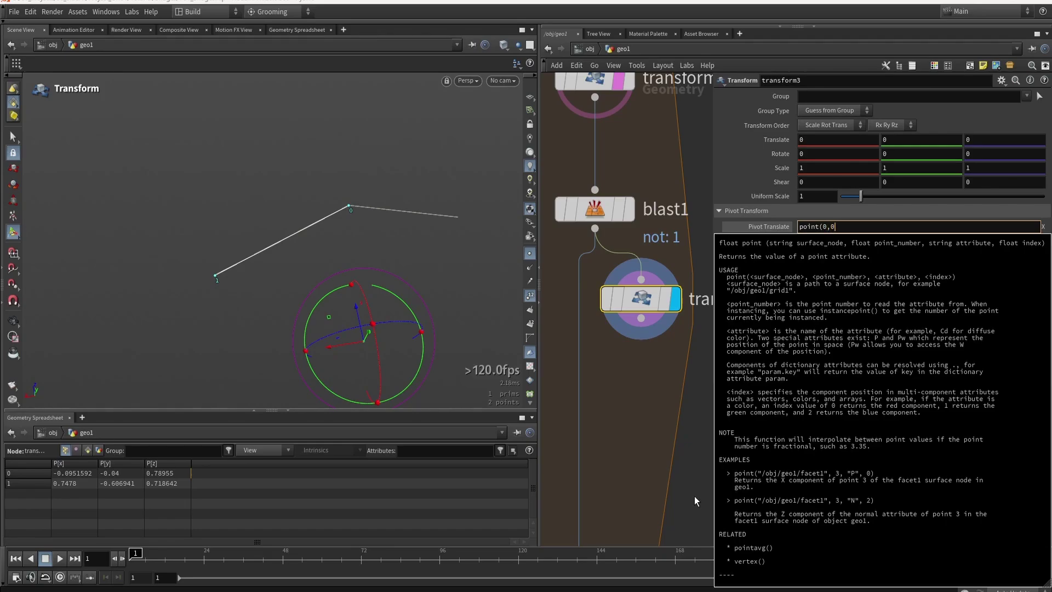
pyautogui.write(',"P",0)')
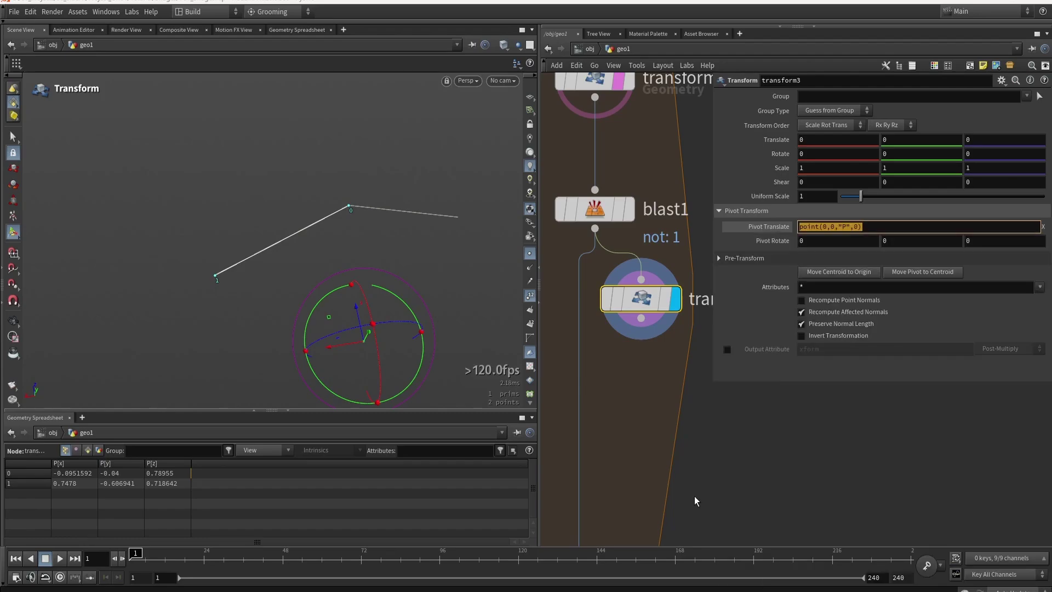
pyautogui.press('Return')
# - Set Pivot Translate Y to point(0,0,"P",1) and Z to point(0,0,"P",2), and rotate the line 180 degrees about Y
pyautogui.click(894, 227)
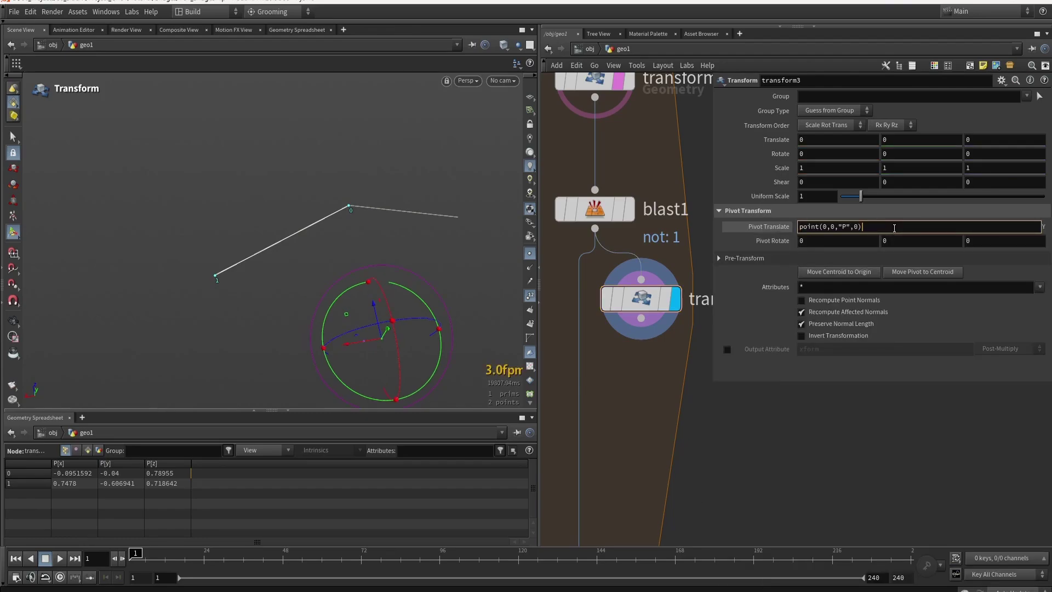
pyautogui.press('BackSpace')
pyautogui.write('1')
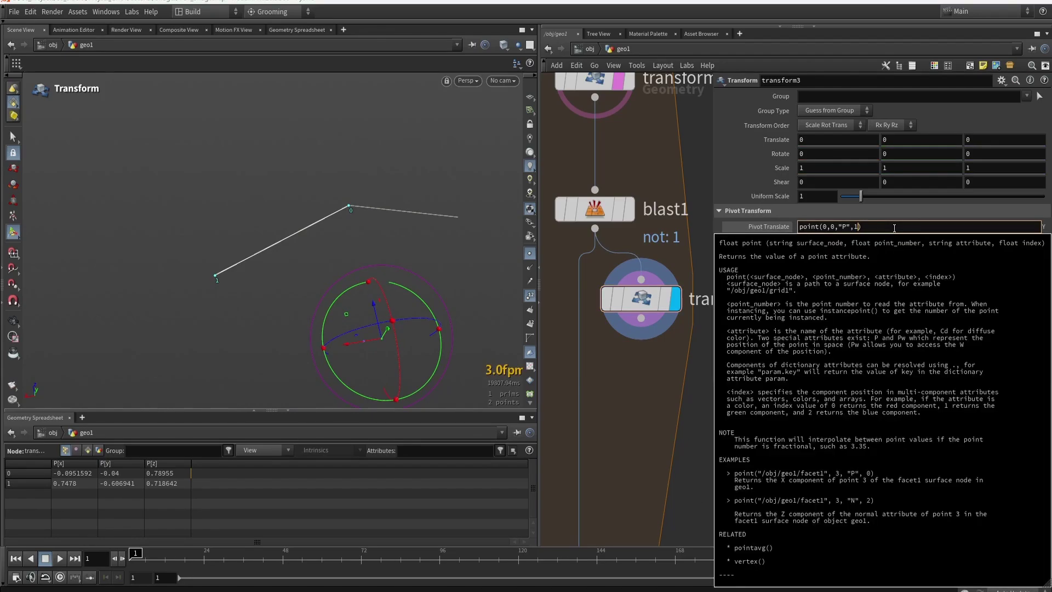
pyautogui.write(')')
pyautogui.press('Return')
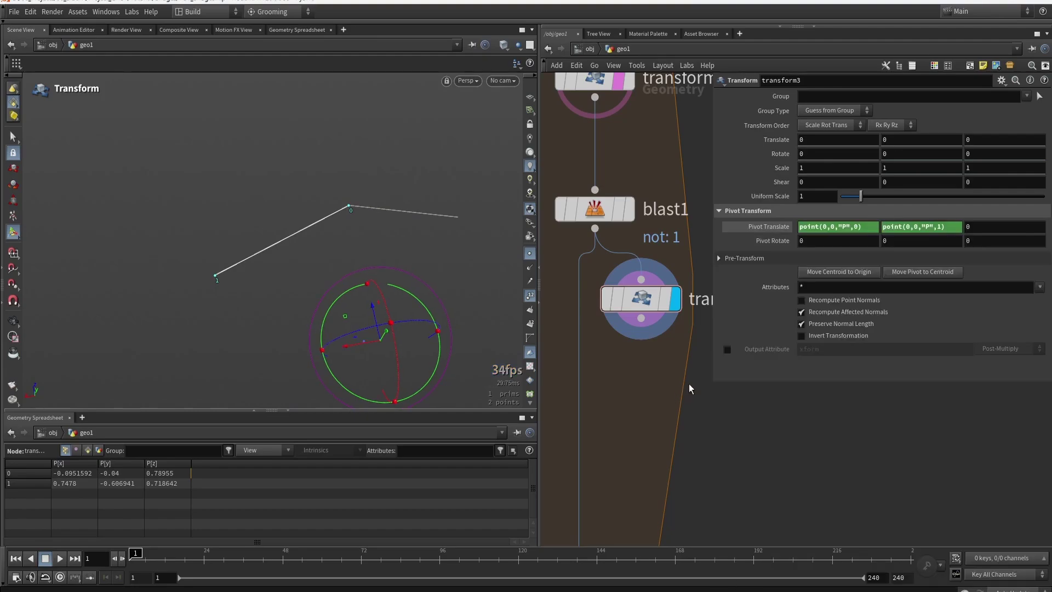
pyautogui.click(1003, 226)
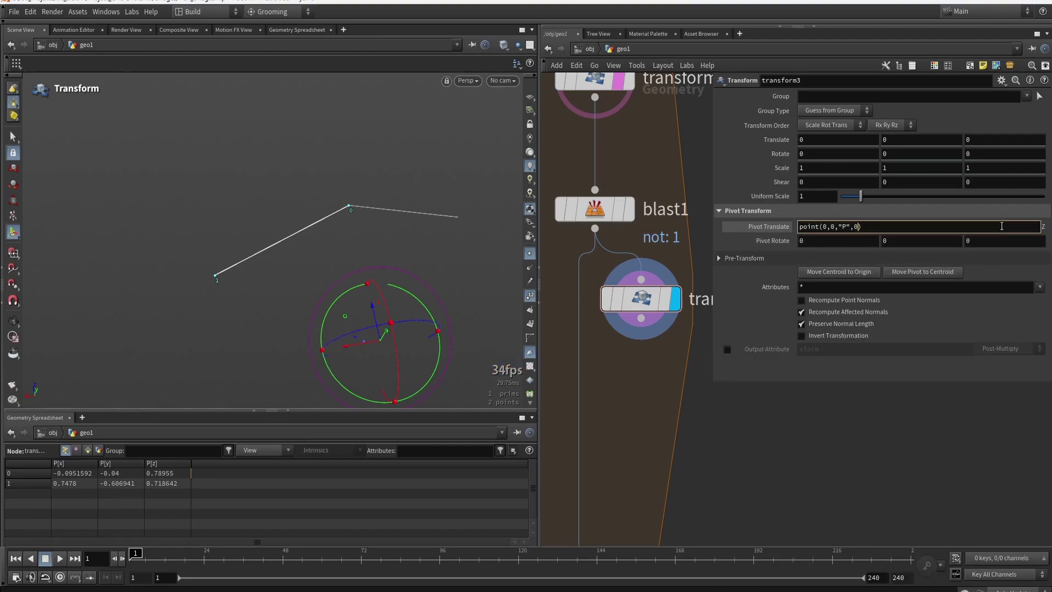
pyautogui.write('2')
pyautogui.press('Return')
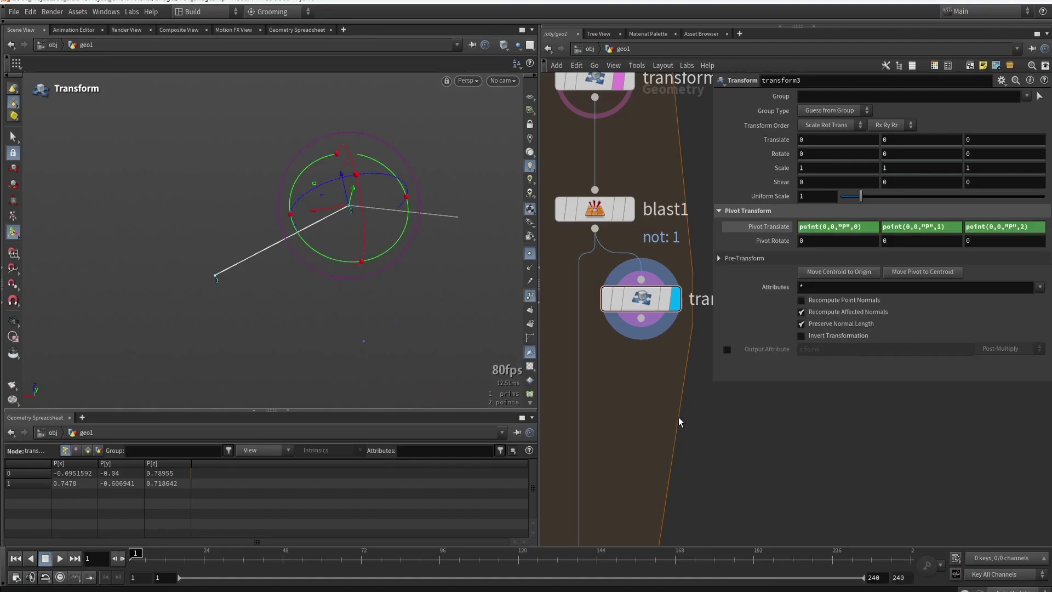
pyautogui.keyDown('alt'); pyautogui.moveTo(283, 247); pyautogui.dragTo(367, 154); pyautogui.keyUp('alt')
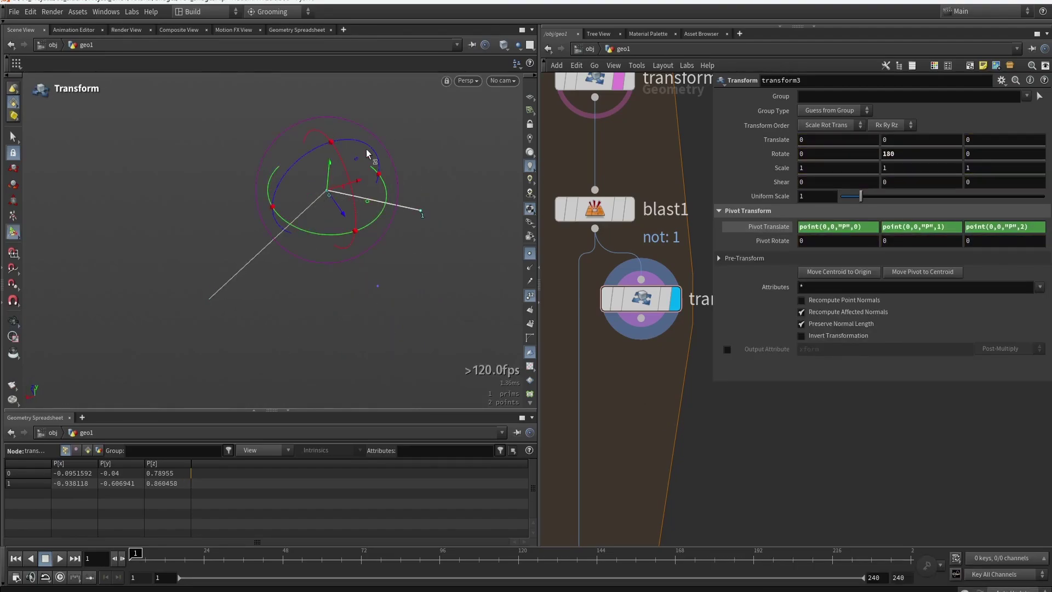
# - Add a Merge node combining blast1 and transform3, and wire its output into group2
pyautogui.scroll(-3, 645, 386)
pyautogui.press('Tab')
pyautogui.write('mer')
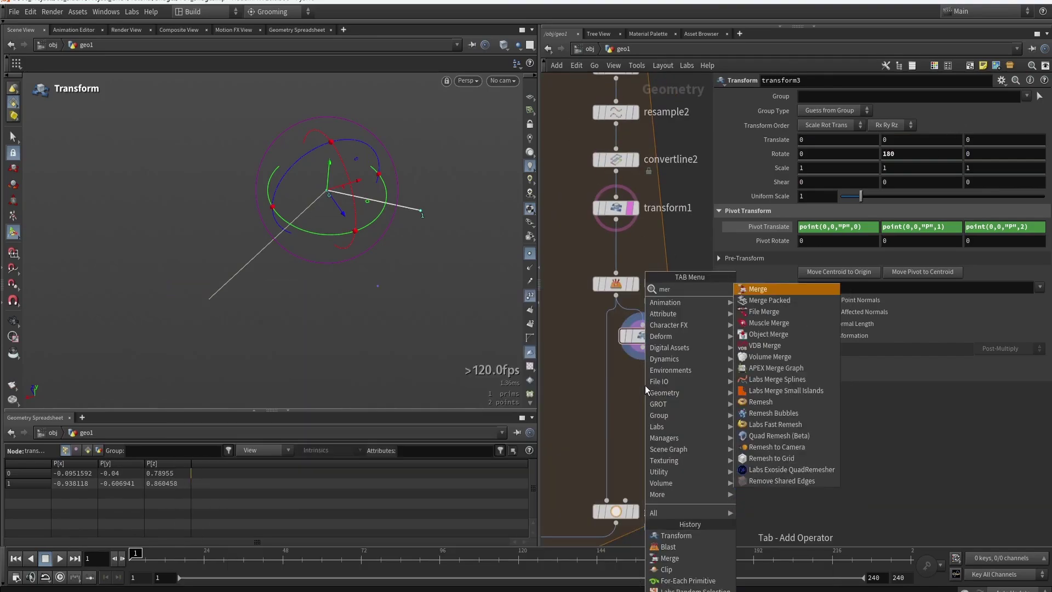
pyautogui.press('Return')
pyautogui.click(645, 385)
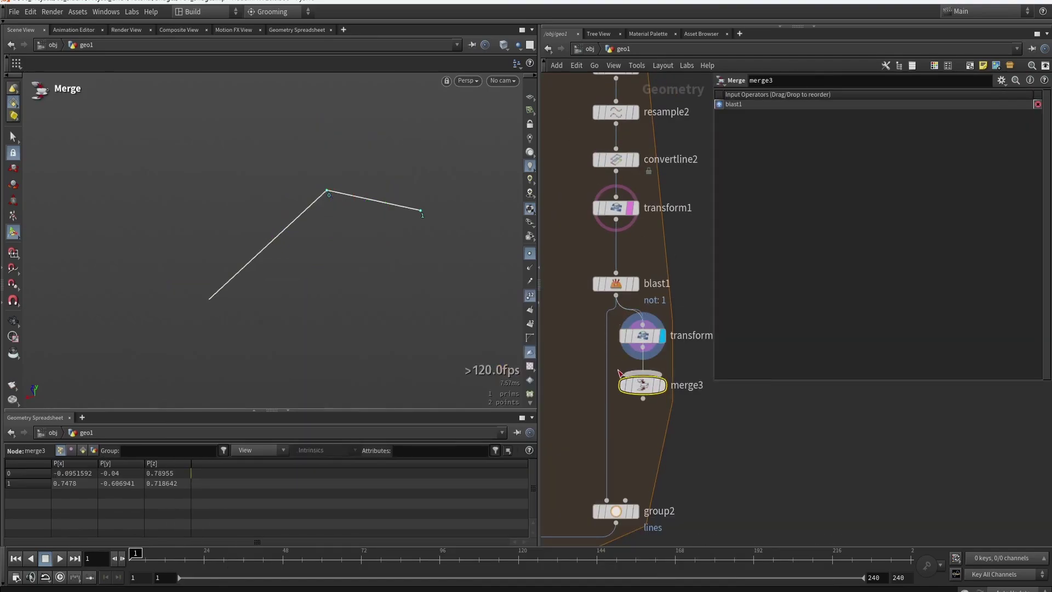
pyautogui.moveTo(643, 347); pyautogui.dragTo(643, 374)
pyautogui.moveTo(643, 336); pyautogui.dragTo(685, 334)
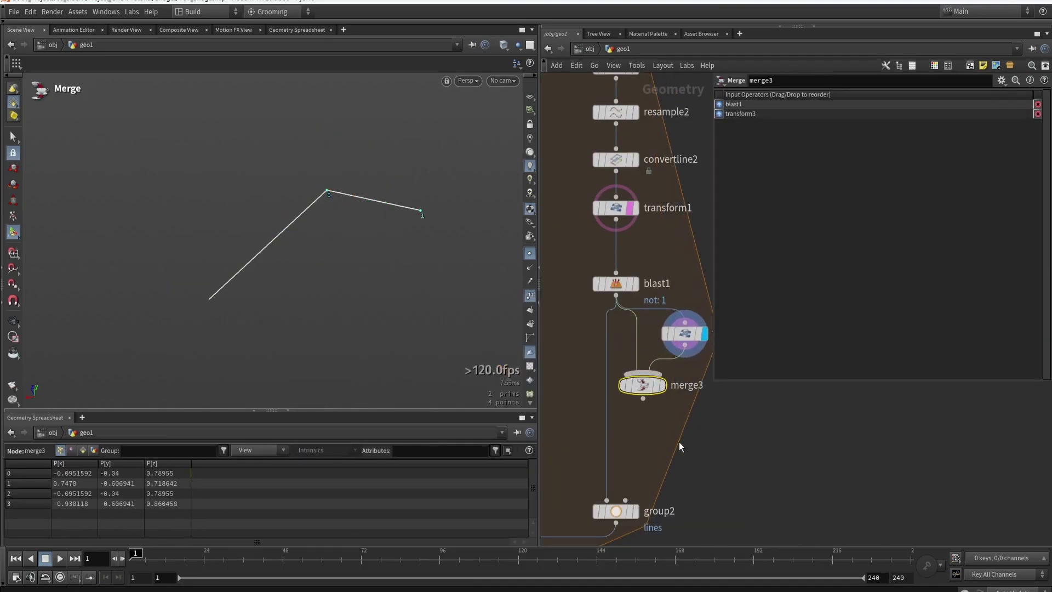
pyautogui.moveTo(680, 447); pyautogui.dragTo(671, 372, button='middle')
pyautogui.moveTo(634, 324); pyautogui.dragTo(598, 425)
# - Display merge2 and turn off the point markers and point numbers in the viewport
pyautogui.moveTo(604, 374); pyautogui.dragTo(684, 291, button='middle')
pyautogui.scroll(-5, 685, 293)
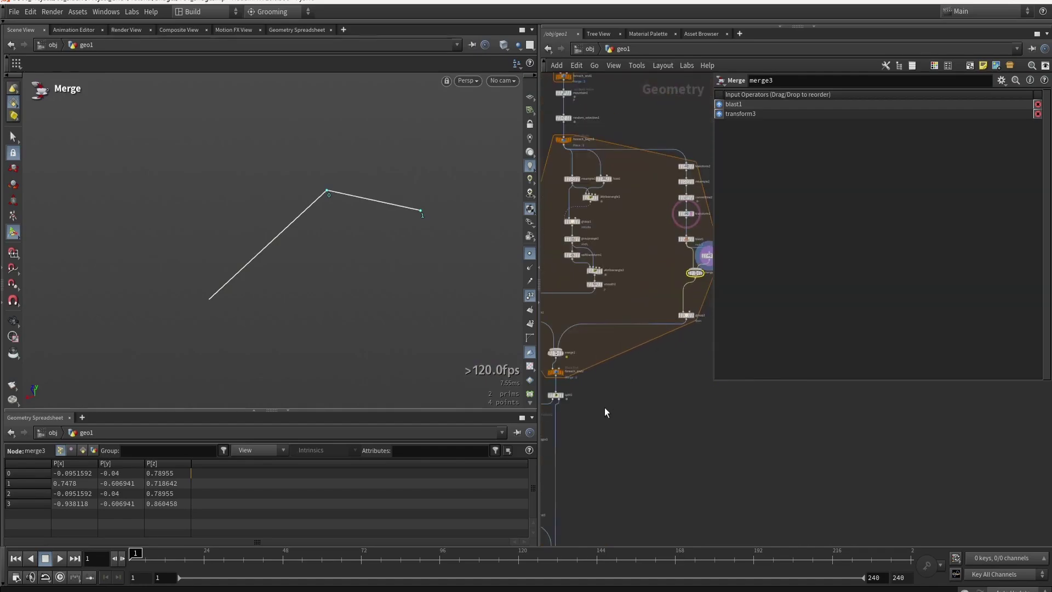
pyautogui.scroll(6, 606, 412)
pyautogui.click(637, 372)
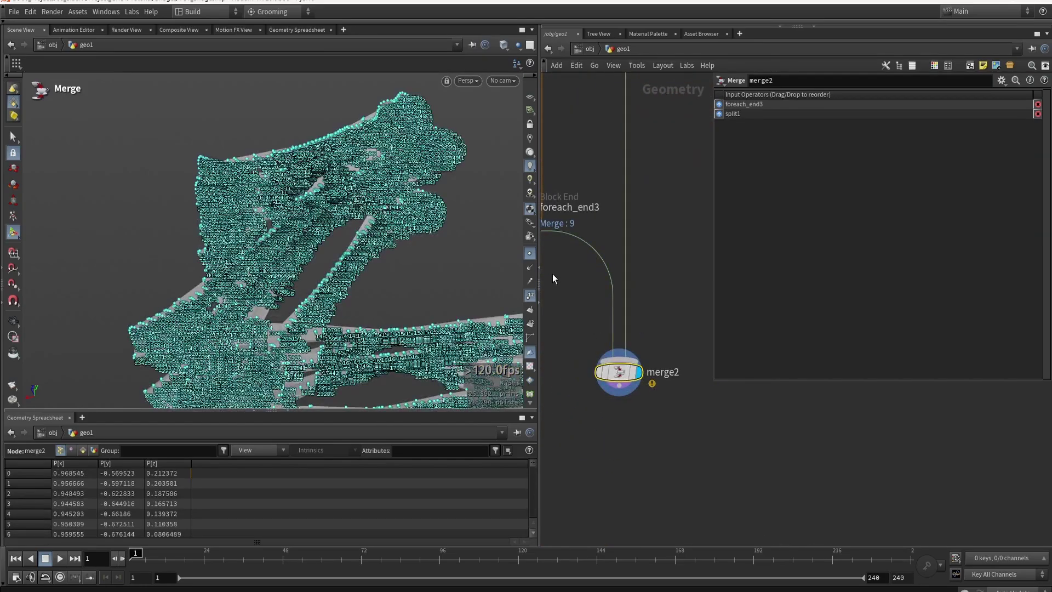
pyautogui.click(529, 257)
pyautogui.click(530, 298)
pyautogui.scroll(-6, 382, 259)
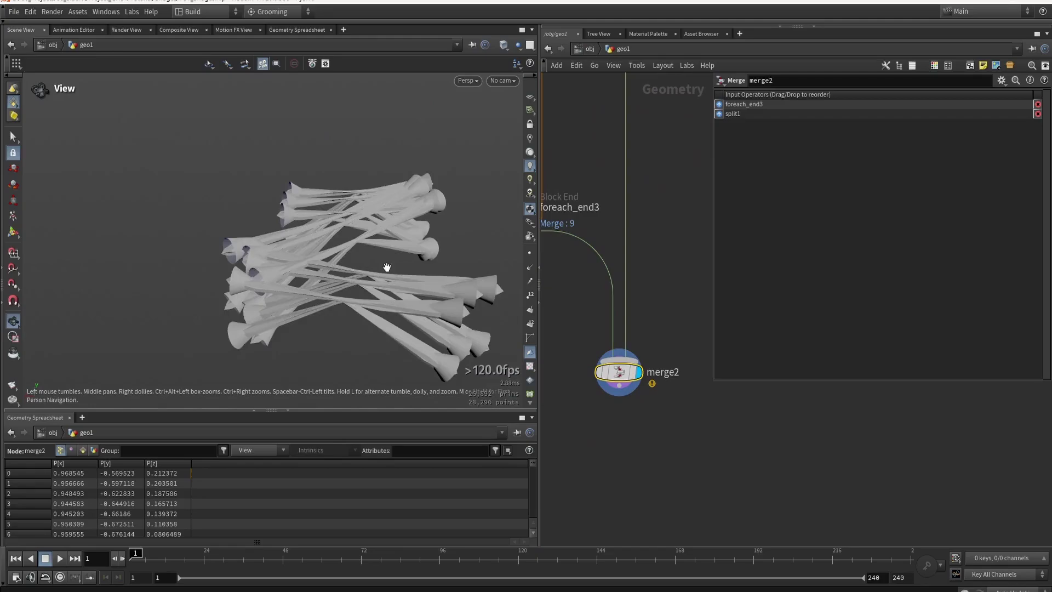
pyautogui.keyDown('alt'); pyautogui.moveTo(387, 268); pyautogui.dragTo(288, 239); pyautogui.keyUp('alt')
# - Remove the bypass from random_selection2 above the foreach_begin3 block
pyautogui.moveTo(596, 212); pyautogui.dragTo(642, 351, button='middle')
pyautogui.scroll(-3, 642, 351)
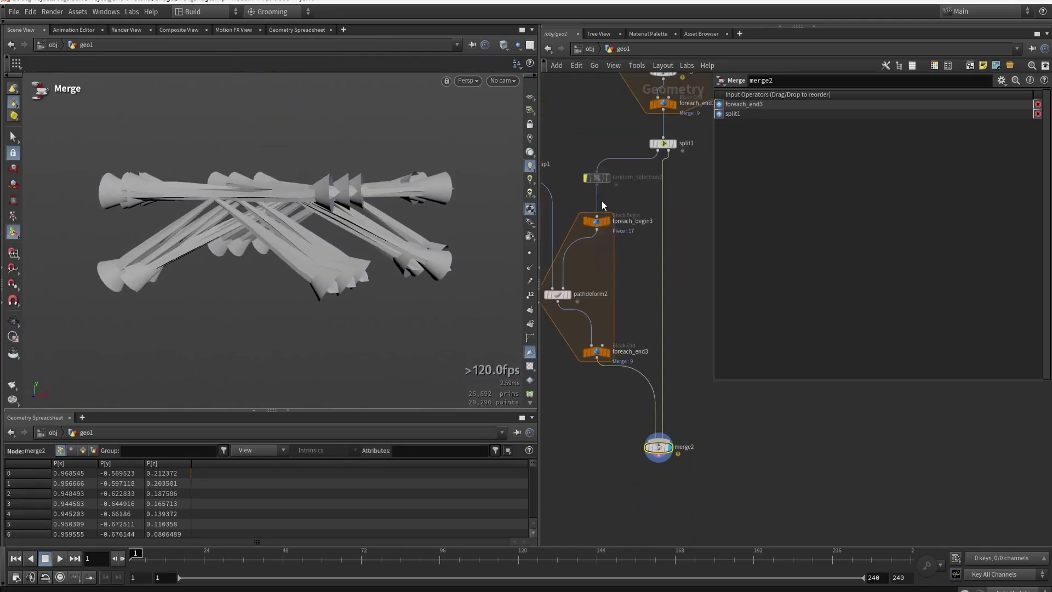
pyautogui.scroll(4, 591, 176)
pyautogui.click(583, 181)
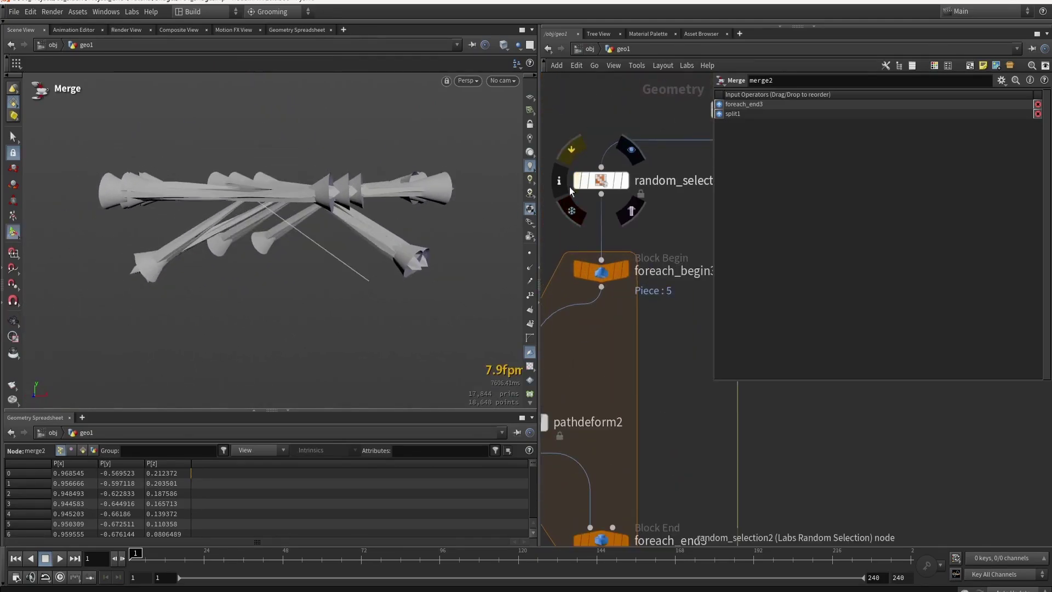
# - Collapse the Geometry Spreadsheet pane to enlarge the 3D view of the merged supports
pyautogui.click(284, 414)
pyautogui.press('Escape')
pyautogui.moveTo(301, 364); pyautogui.dragTo(383, 351)
pyautogui.press('Return')
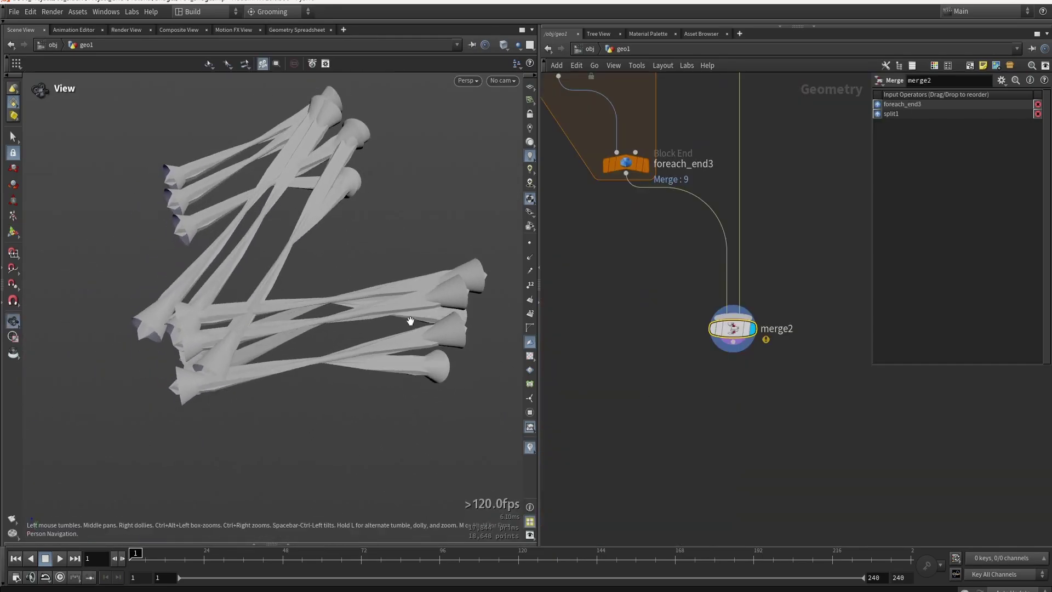
pyautogui.keyDown('alt'); pyautogui.moveTo(409, 321); pyautogui.dragTo(418, 288); pyautogui.keyUp('alt')
pyautogui.press('Return')
# - Add a Remesh to Grid node, wire merge2 into it, and display its result
pyautogui.moveTo(788, 381); pyautogui.dragTo(742, 376, button='middle')
pyautogui.press('Tab')
pyautogui.write('vox')
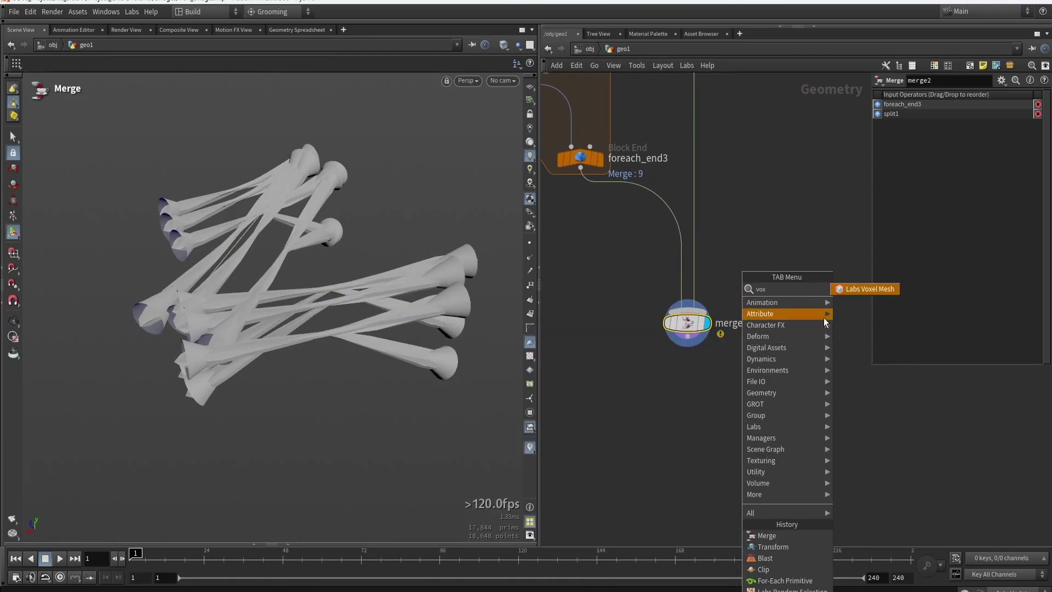
pyautogui.click(859, 286)
pyautogui.click(742, 383)
pyautogui.scroll(3, 680, 351)
pyautogui.moveTo(679, 321); pyautogui.dragTo(773, 382)
pyautogui.click(807, 402)
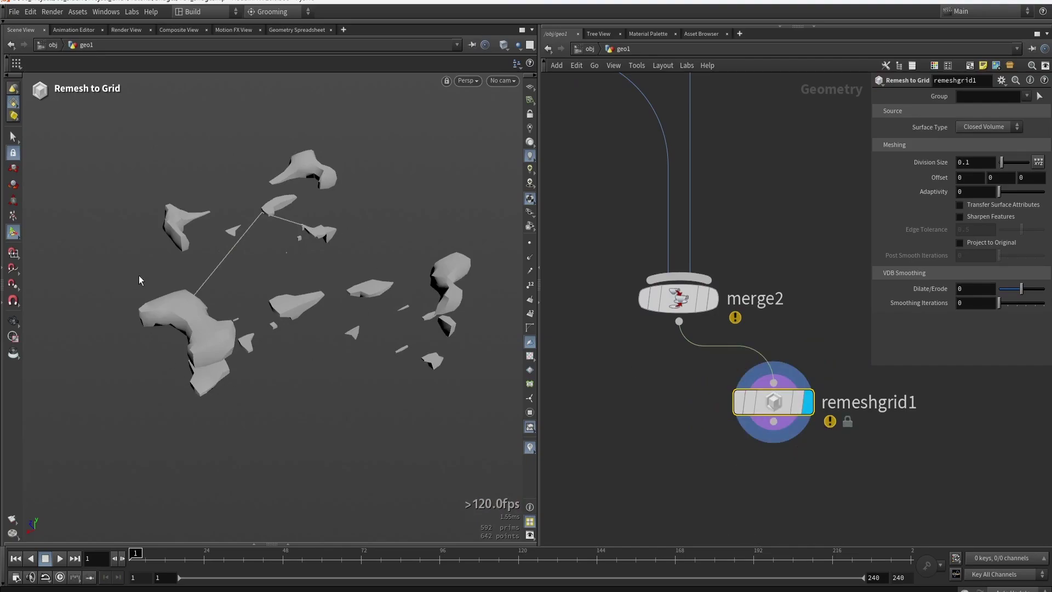
# - Try a Division Size of 0.02 on remeshgrid1, checking the mesh in wireframe and shaded modes, and refine it to 0.01
pyautogui.press('w')
pyautogui.moveTo(873, 367); pyautogui.dragTo(749, 463)
pyautogui.click(852, 164)
pyautogui.write('0.0')
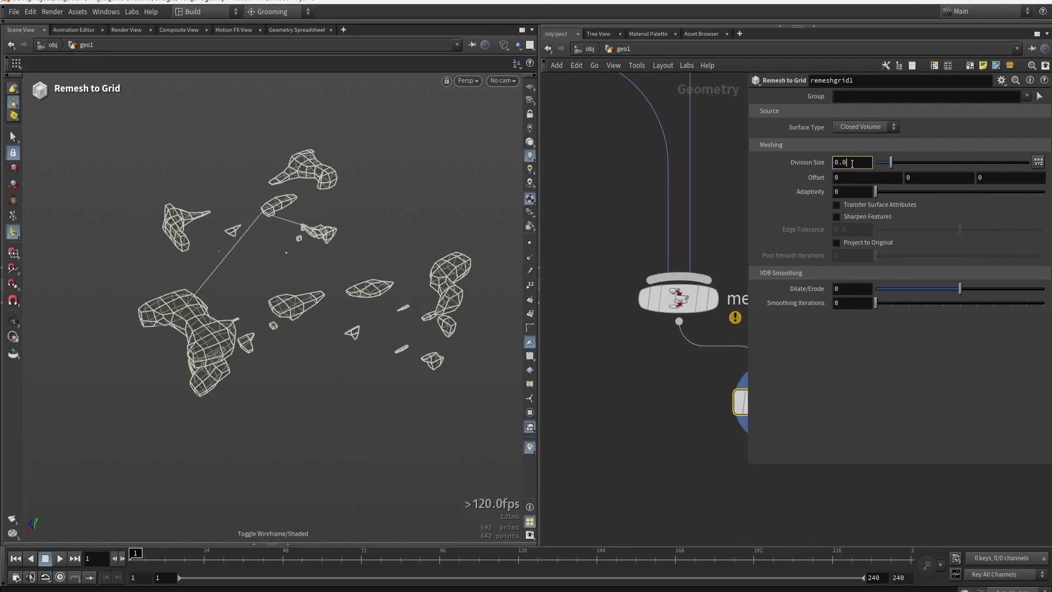
pyautogui.write('2')
pyautogui.moveTo(395, 308); pyautogui.dragTo(350, 362)
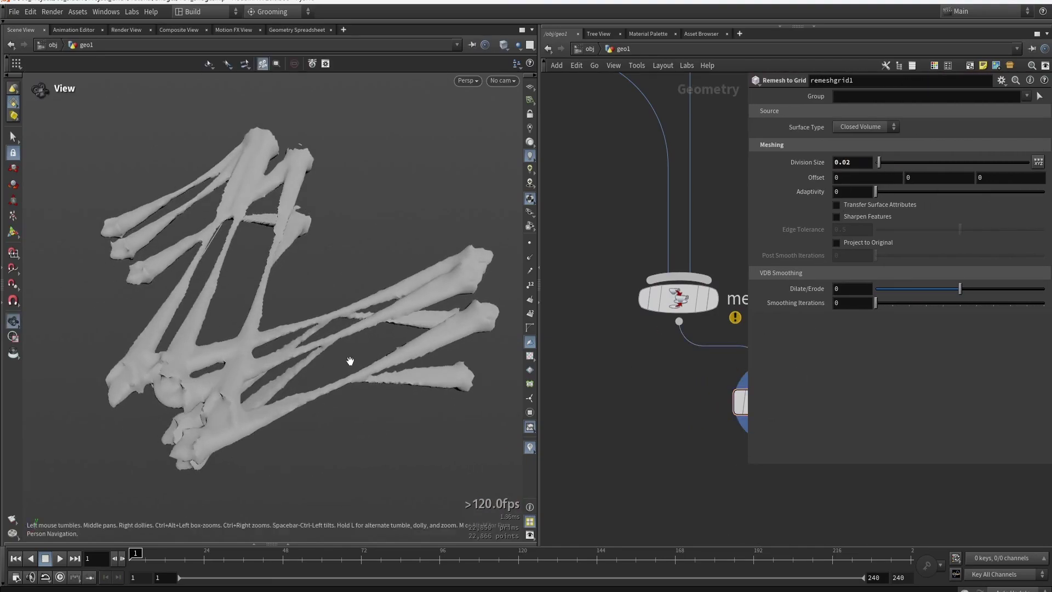
pyautogui.scroll(4, 348, 356)
pyautogui.scroll(-3, 349, 357)
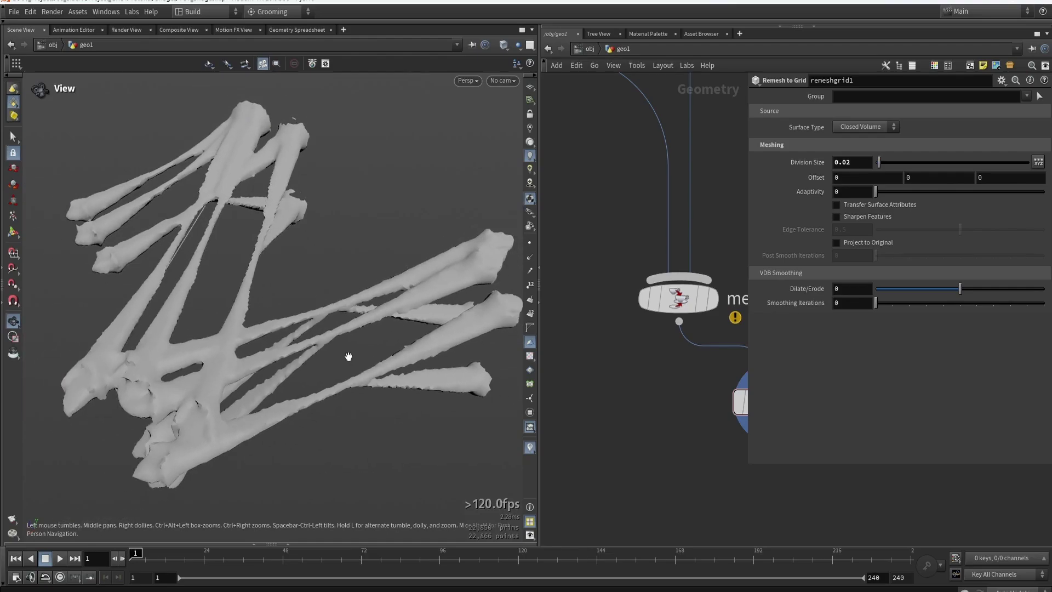
pyautogui.scroll(-1, 348, 356)
pyautogui.press('Return')
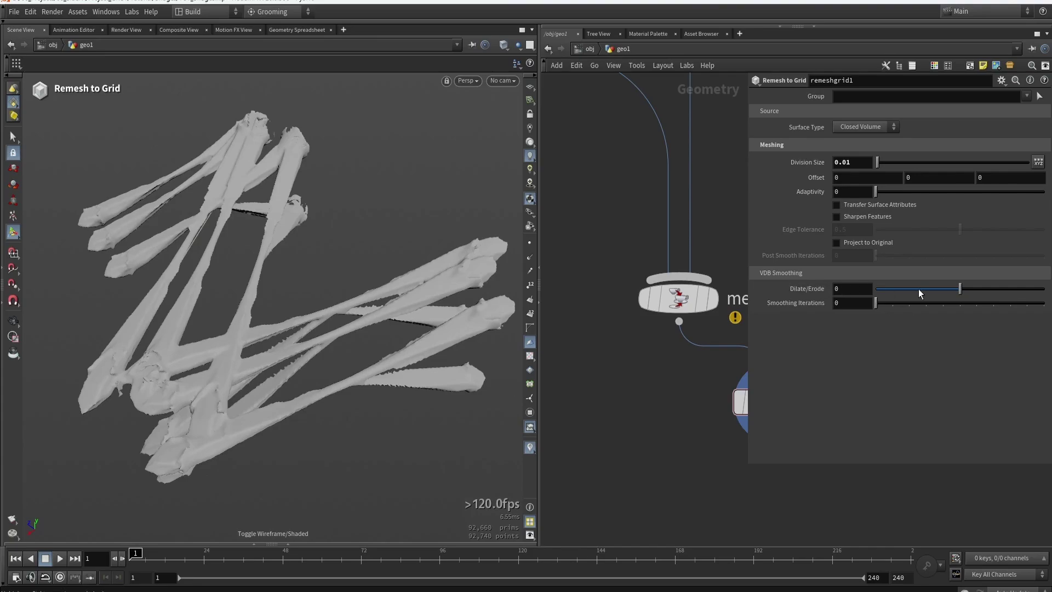
# - Set remeshgrid1's Dilate/Erode to 0.028 and Smoothing Iterations to 5
pyautogui.moveTo(957, 292); pyautogui.dragTo(972, 292)
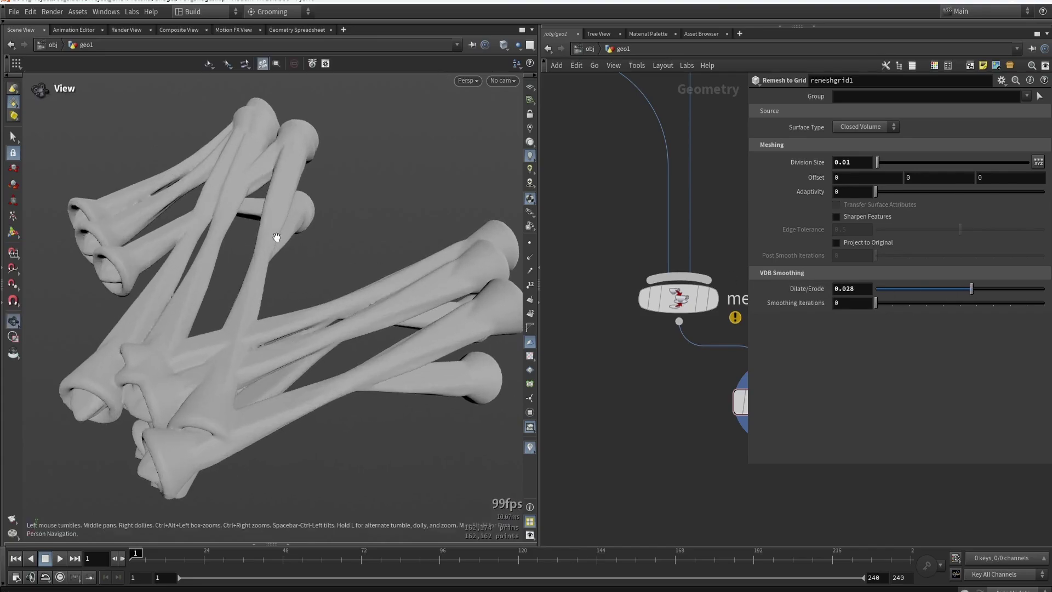
pyautogui.keyDown('alt'); pyautogui.moveTo(275, 237); pyautogui.dragTo(268, 294); pyautogui.keyUp('alt')
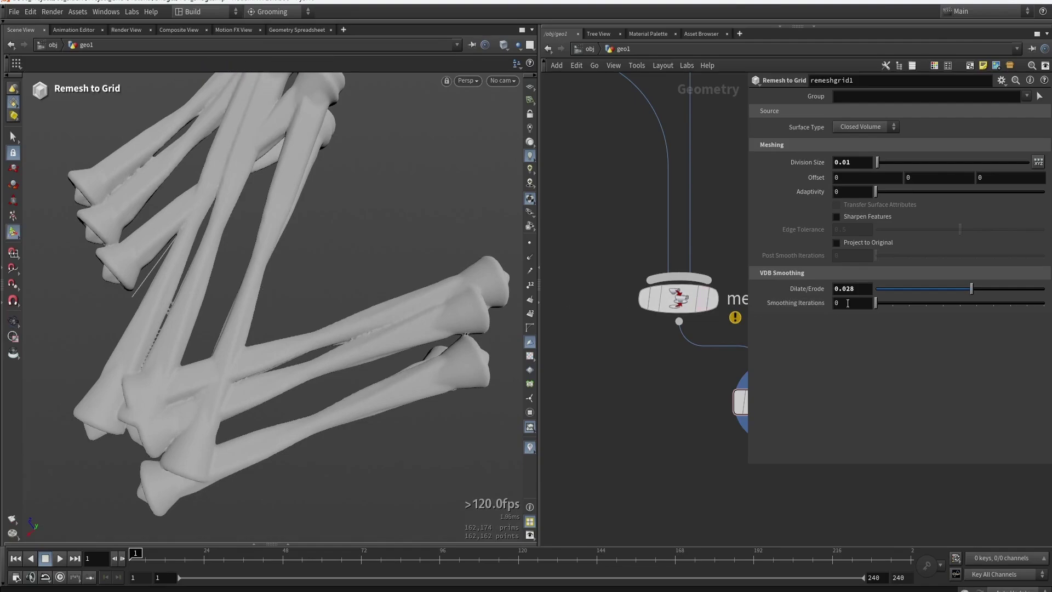
pyautogui.moveTo(889, 308); pyautogui.dragTo(962, 310)
pyautogui.moveTo(384, 312); pyautogui.dragTo(367, 214)
# - Enable Project to Original, reset Smoothing Iterations to 0, and set Post Smooth Iterations to 7
pyautogui.click(847, 242)
pyautogui.scroll(5, 367, 214)
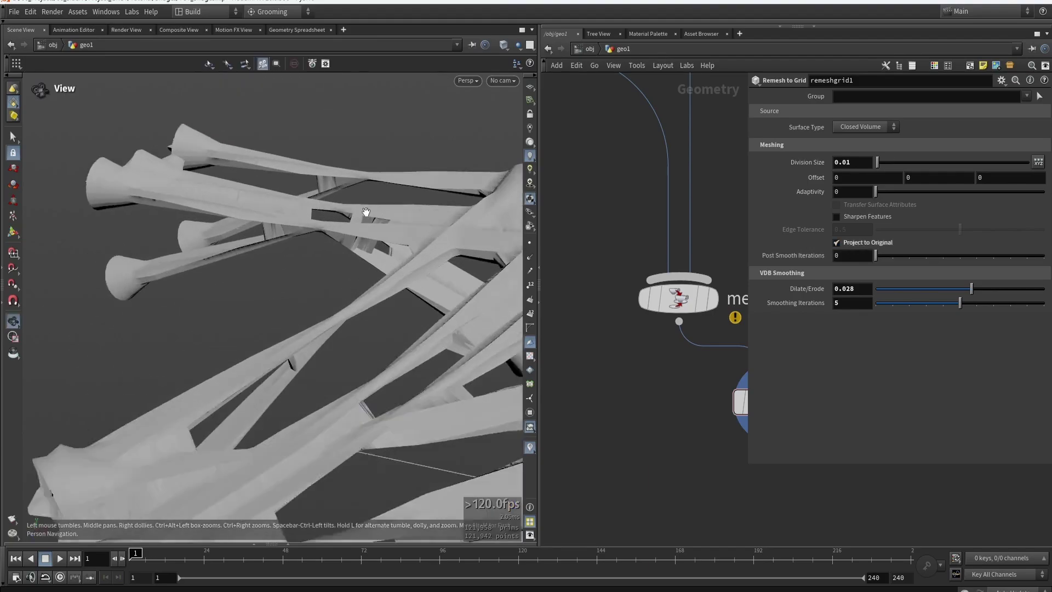
pyautogui.keyDown('alt'); pyautogui.moveTo(366, 213); pyautogui.dragTo(313, 228, button='middle'); pyautogui.keyUp('alt')
pyautogui.keyDown('alt'); pyautogui.moveTo(312, 228); pyautogui.dragTo(260, 190); pyautogui.keyUp('alt')
pyautogui.scroll(-3, 260, 190)
pyautogui.keyDown('alt'); pyautogui.moveTo(260, 190); pyautogui.dragTo(263, 263, button='middle'); pyautogui.keyUp('alt')
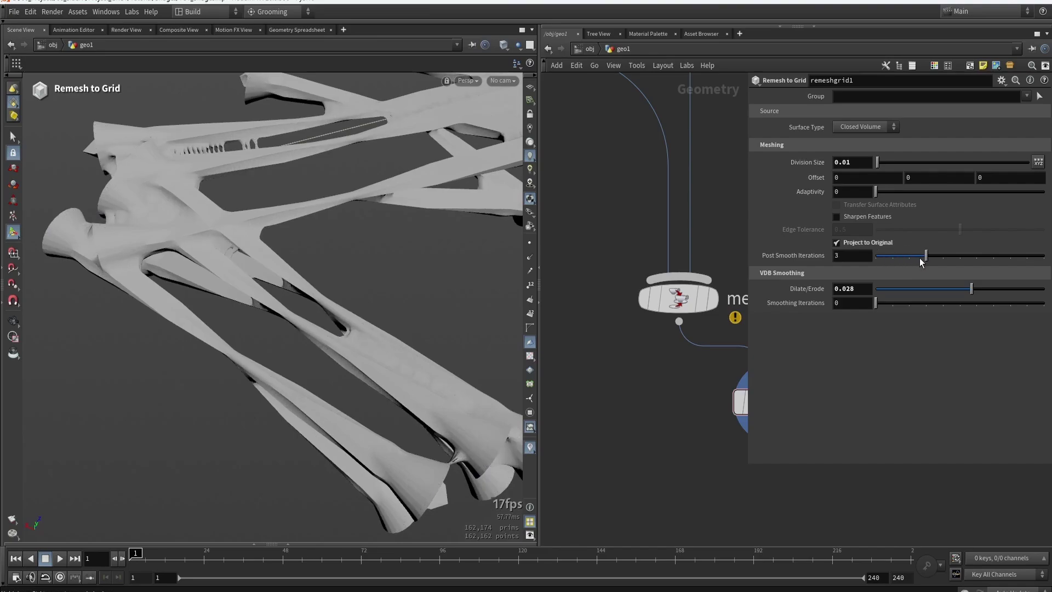
pyautogui.scroll(3, 225, 120)
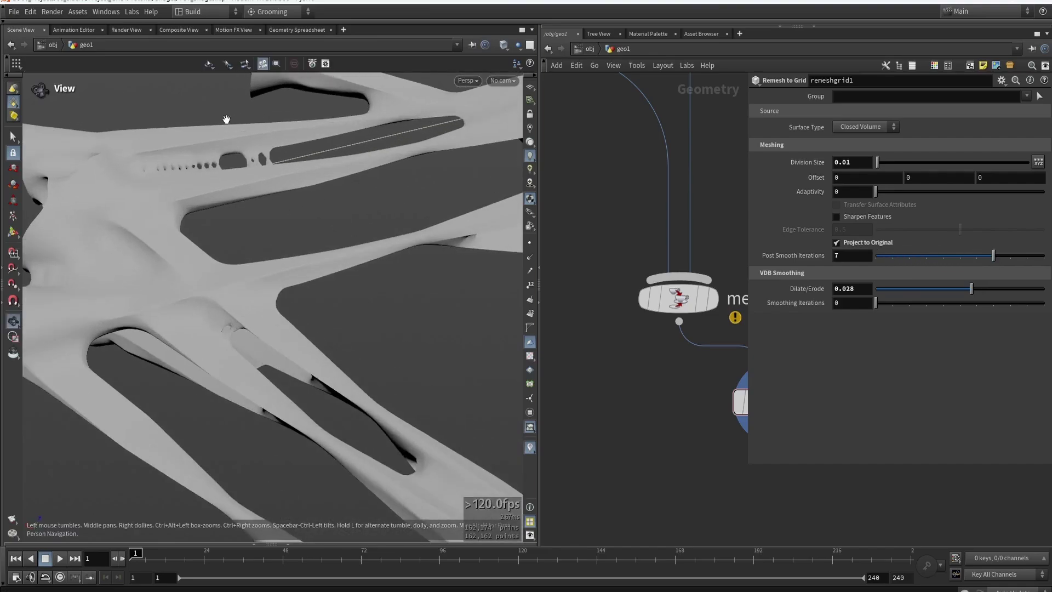
# - Examine the remeshed supports from several angles, including their wireframe topology
pyautogui.keyDown('alt'); pyautogui.moveTo(226, 120); pyautogui.dragTo(289, 170); pyautogui.keyUp('alt')
pyautogui.moveTo(268, 133)
pyautogui.keyDown('alt'); pyautogui.mouseDown()
pyautogui.moveTo(265, 169)
pyautogui.moveTo(279, 117)
pyautogui.moveTo(270, 298)
pyautogui.moveTo(321, 228)
pyautogui.moveTo(352, 253)
pyautogui.moveTo(328, 257)
pyautogui.moveTo(422, 345)
pyautogui.moveTo(293, 306)
pyautogui.moveTo(266, 274)
pyautogui.moveTo(313, 305)
pyautogui.moveTo(418, 244)
pyautogui.moveTo(334, 332)
pyautogui.moveTo(371, 380)
pyautogui.moveTo(387, 352)
pyautogui.moveTo(307, 282)
pyautogui.moveTo(288, 324)
pyautogui.moveTo(332, 323)
pyautogui.moveTo(340, 336)
pyautogui.moveTo(371, 296)
pyautogui.mouseUp(); pyautogui.keyUp('alt')
pyautogui.press('Return')
pyautogui.press('w')
pyautogui.press('w')
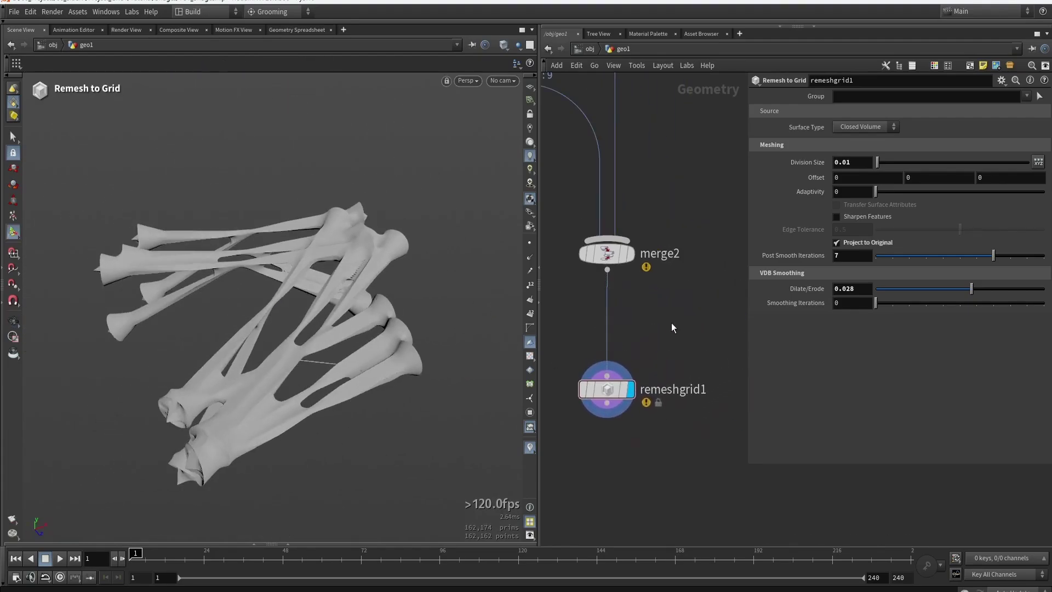
pyautogui.press('Escape')
pyautogui.moveTo(295, 323); pyautogui.dragTo(338, 280)
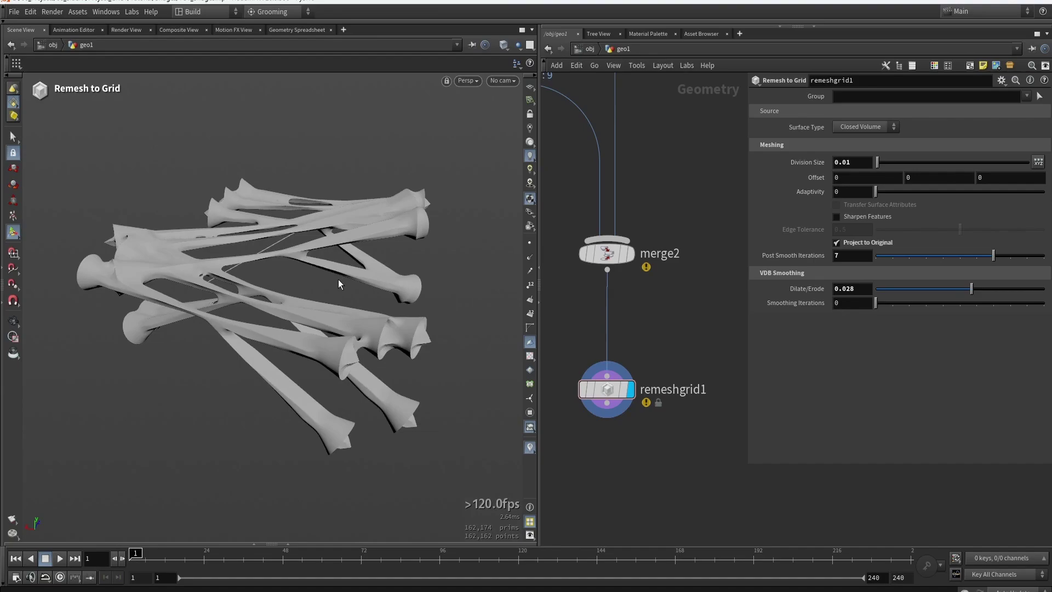
pyautogui.press('Escape')
pyautogui.moveTo(341, 268); pyautogui.dragTo(371, 324)
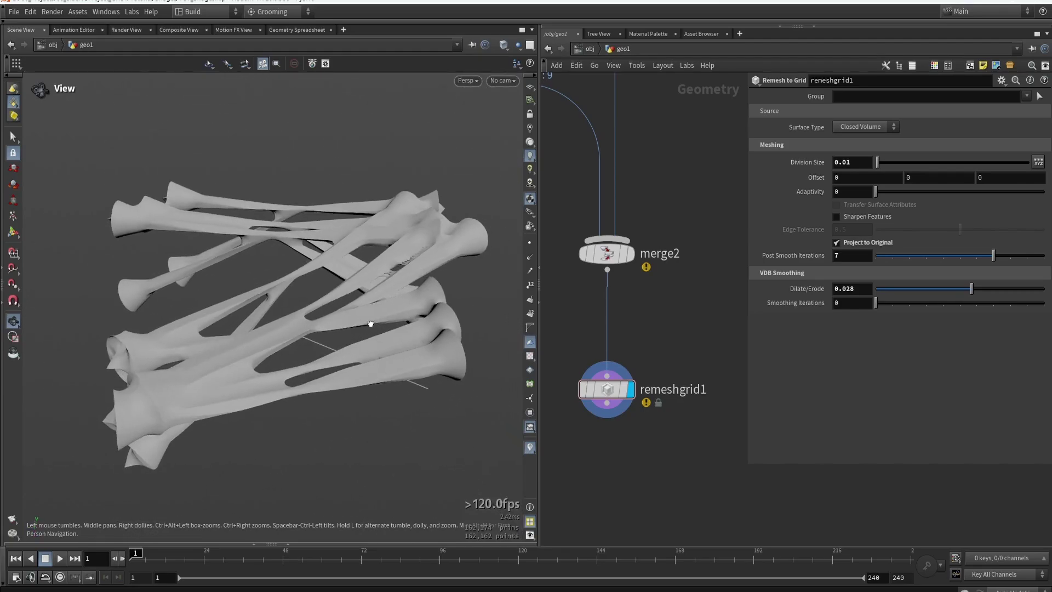